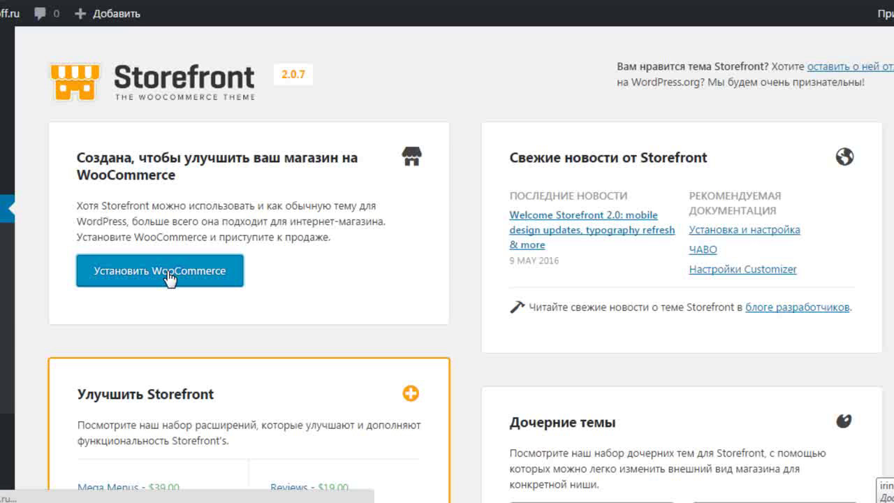
Install the WooCommerce plugin from the Storefront theme page and activate it
click(168, 277)
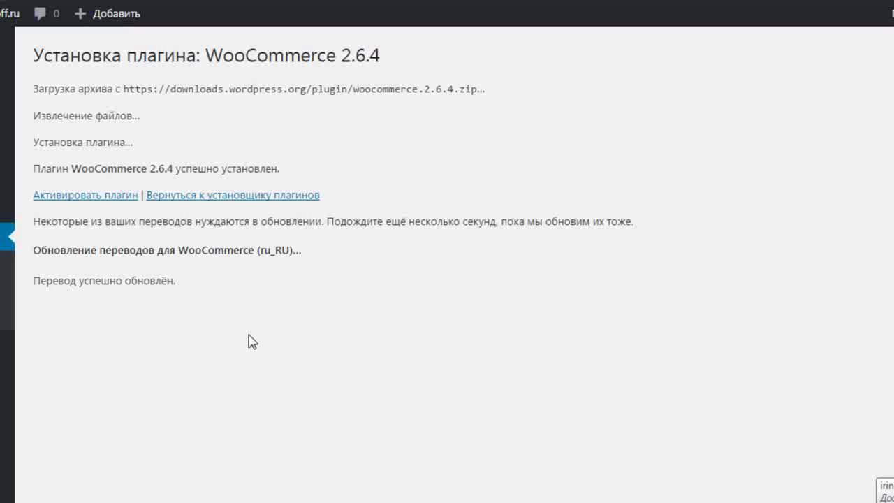
click(94, 198)
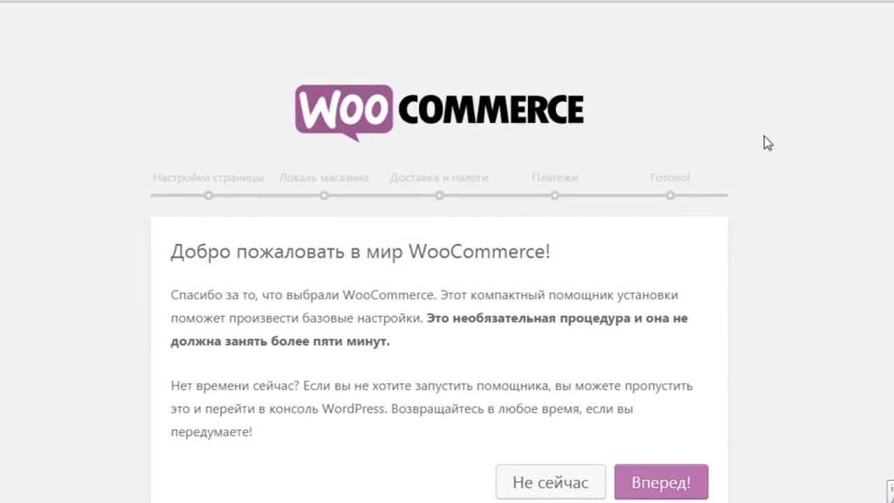
Start the WooCommerce setup wizard and accept the creation of the default store pages
scroll(769, 143, down, 1)
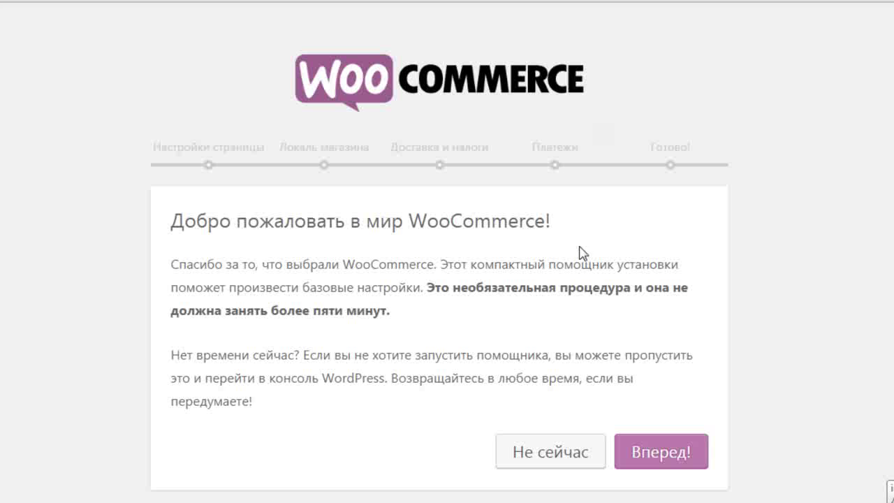
click(640, 454)
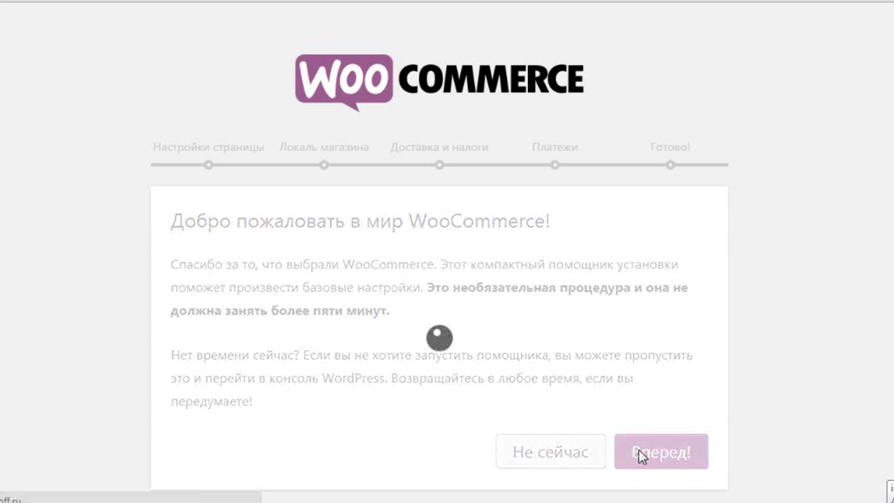
scroll(722, 323, down, 5)
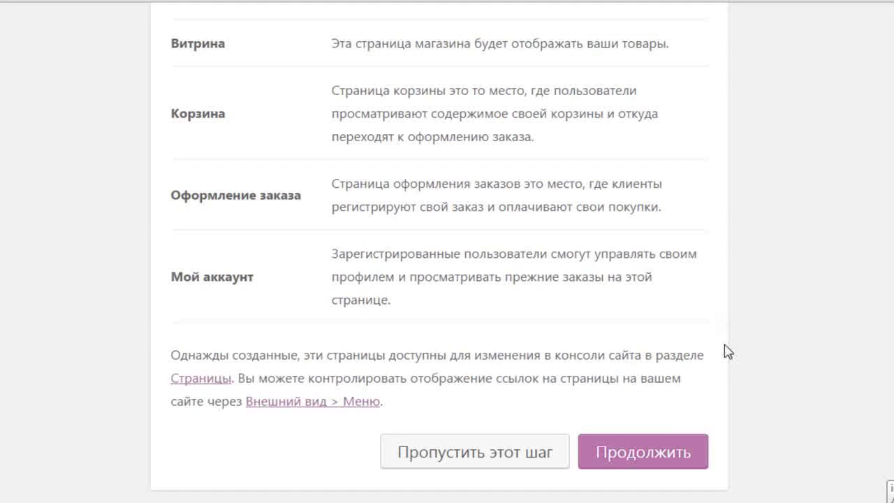
click(657, 451)
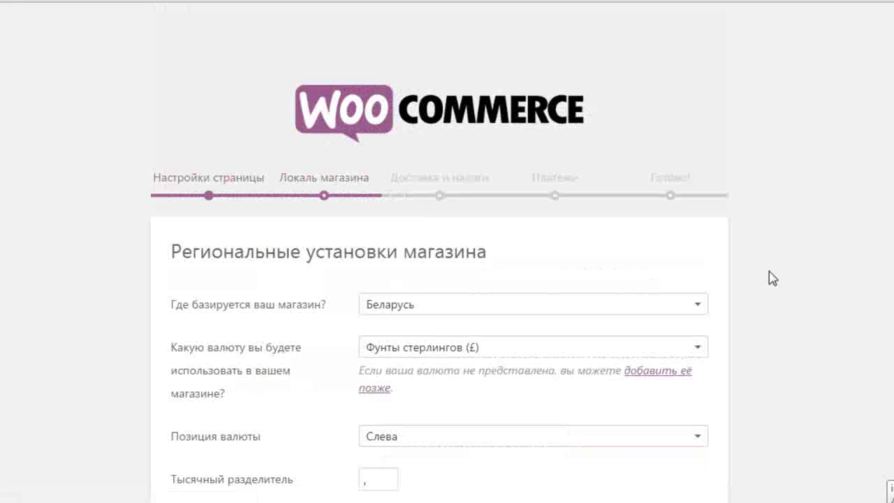
Set the store's location to Россия in the regional settings
scroll(772, 277, down, 3)
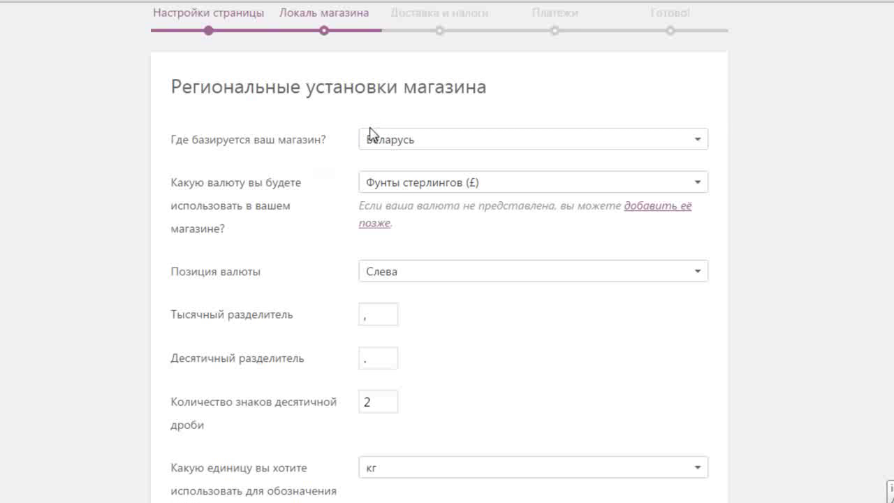
click(699, 144)
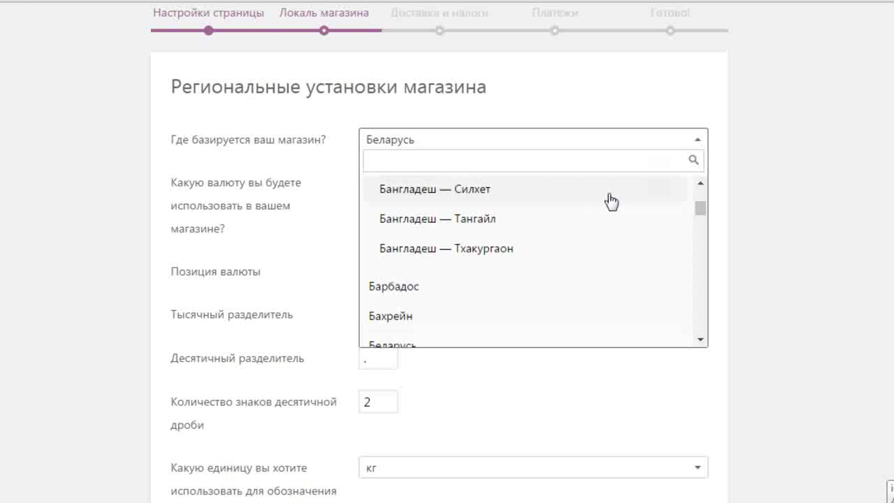
scroll(609, 210, down, 10)
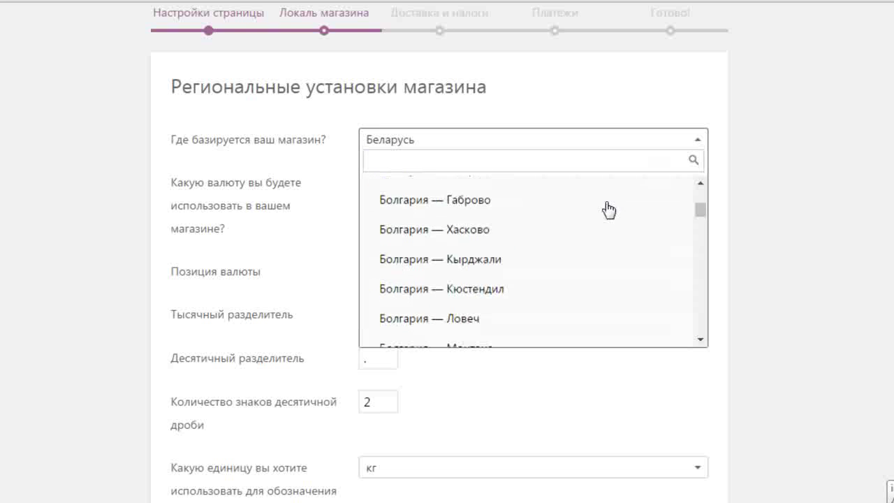
scroll(607, 209, down, 15)
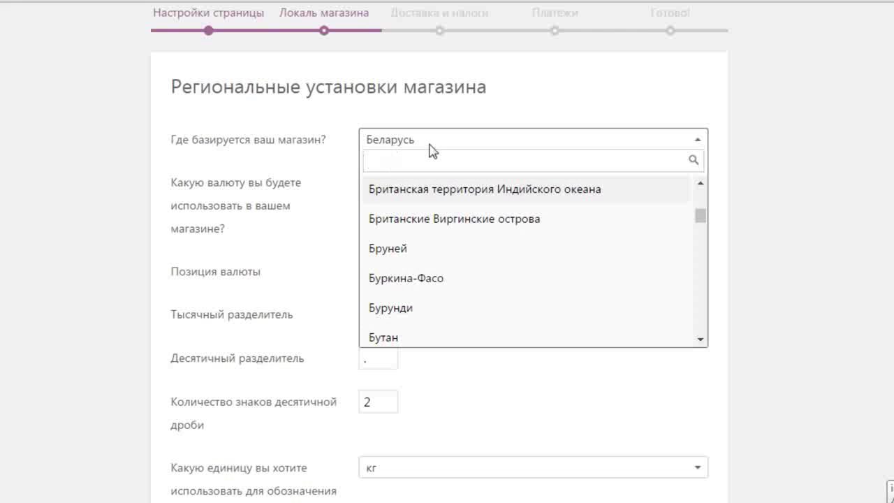
text(Росс)
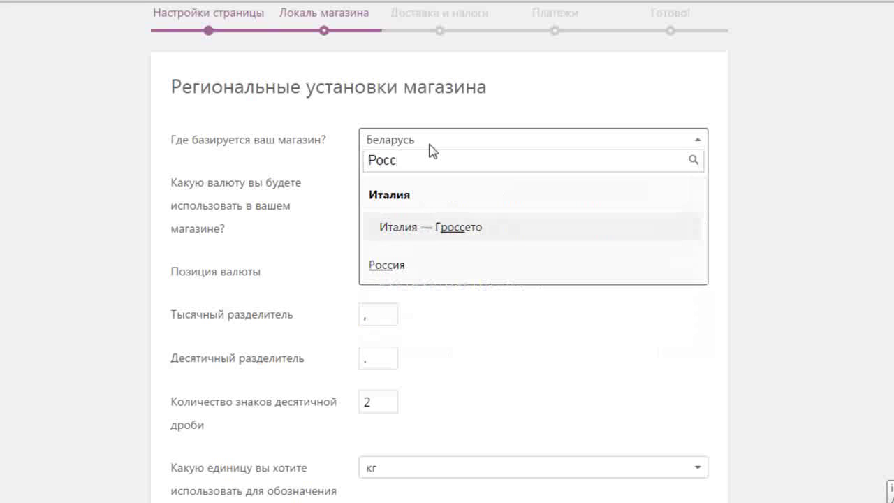
click(398, 271)
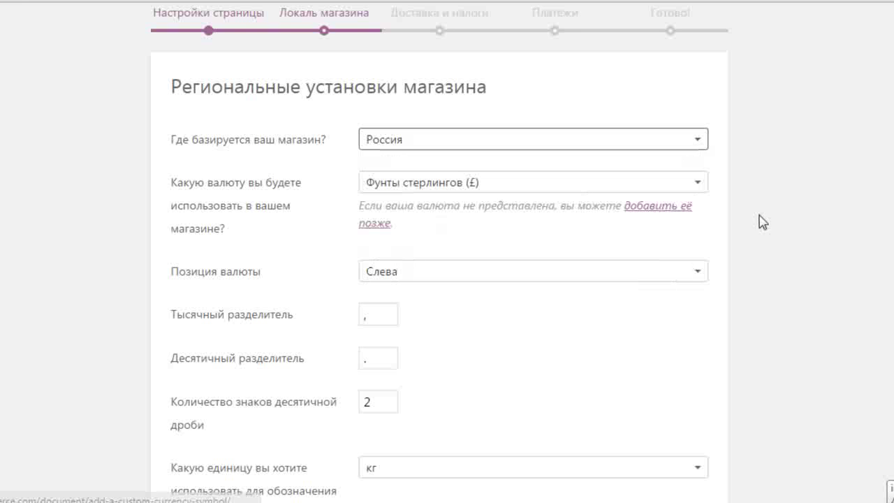
Set the store currency to Российский рубль (₽)
click(697, 184)
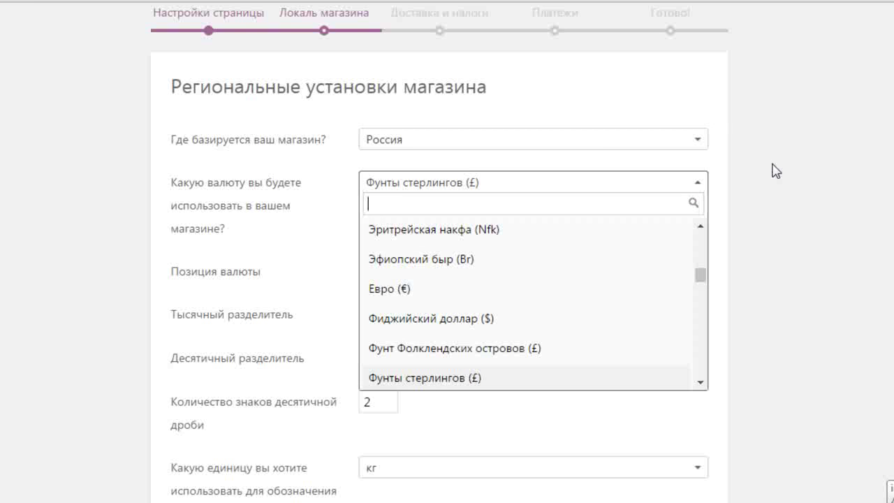
text(ру)
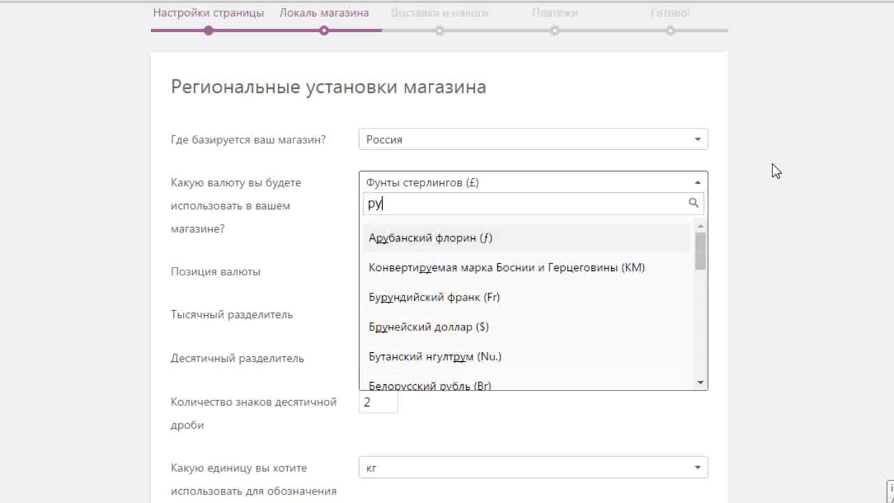
text(б)
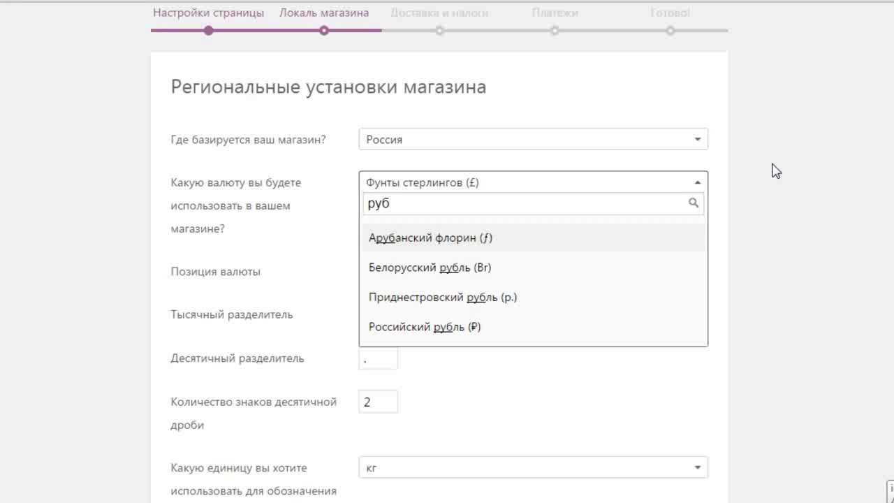
scroll(769, 188, up, 2)
click(447, 410)
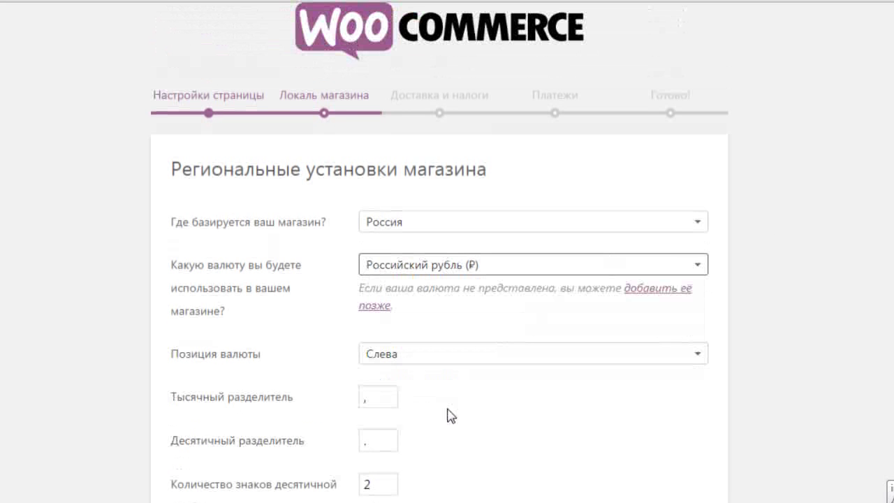
Set the currency position to Справа с пробелом
scroll(766, 290, down, 2)
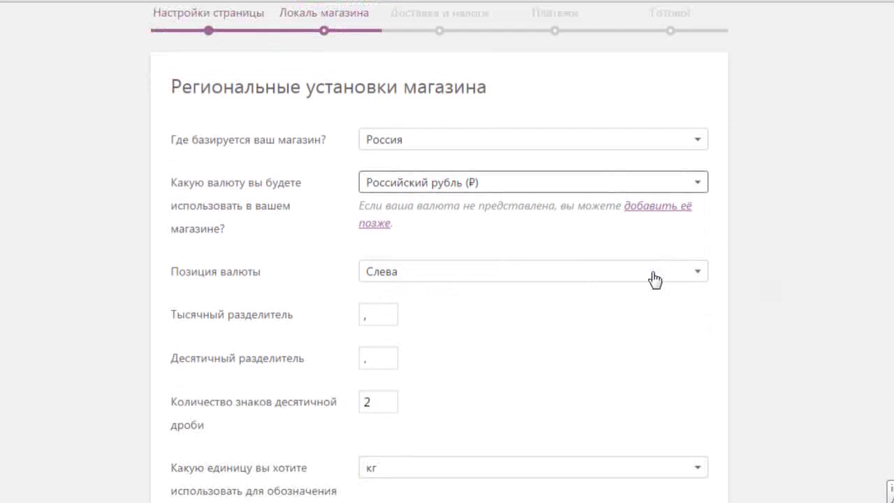
click(701, 274)
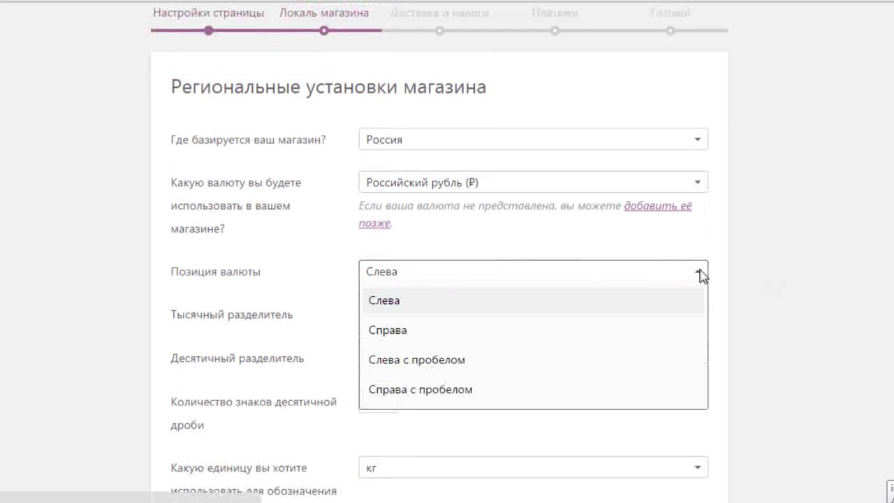
click(449, 333)
click(450, 271)
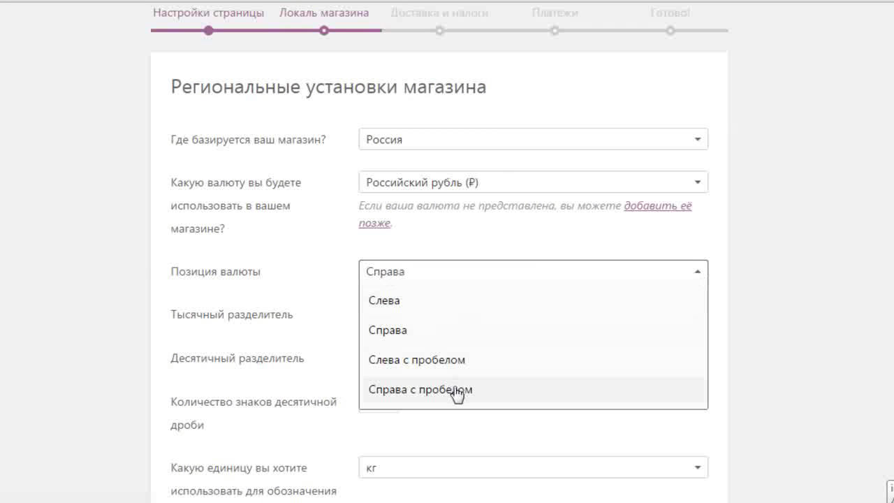
click(458, 392)
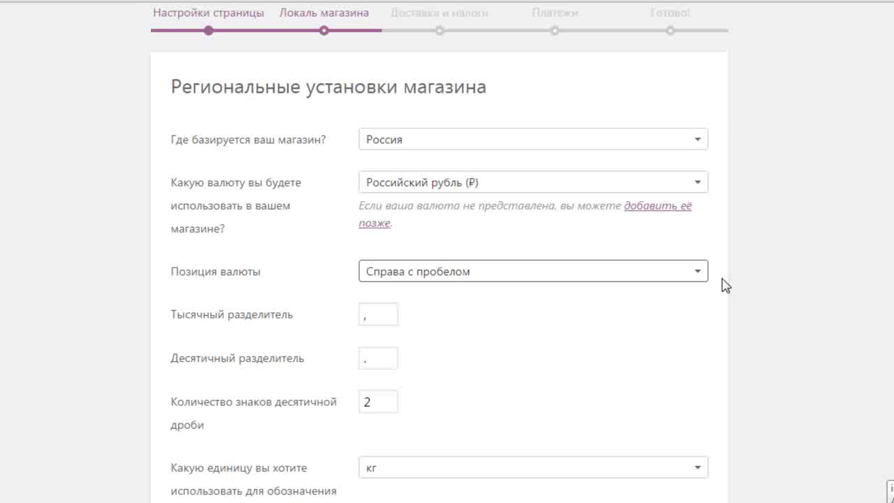
Examine the available product weight units and leave кг selected
scroll(720, 286, down, 2)
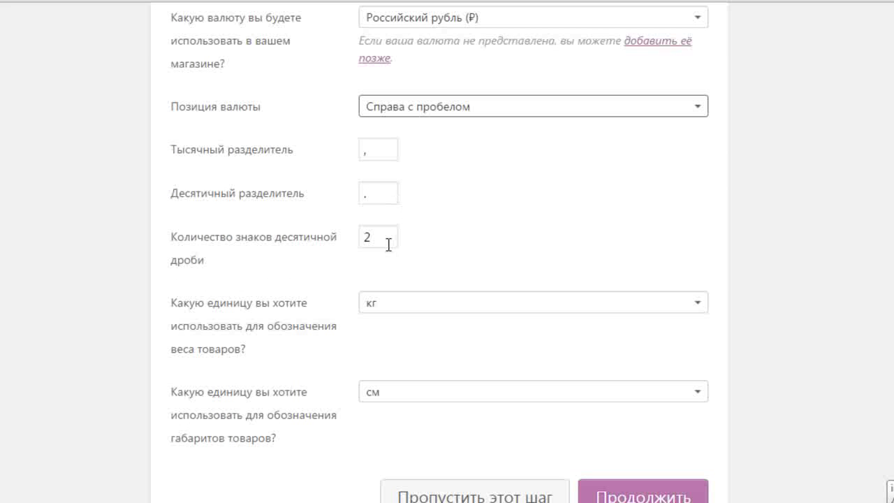
scroll(524, 224, down, 1)
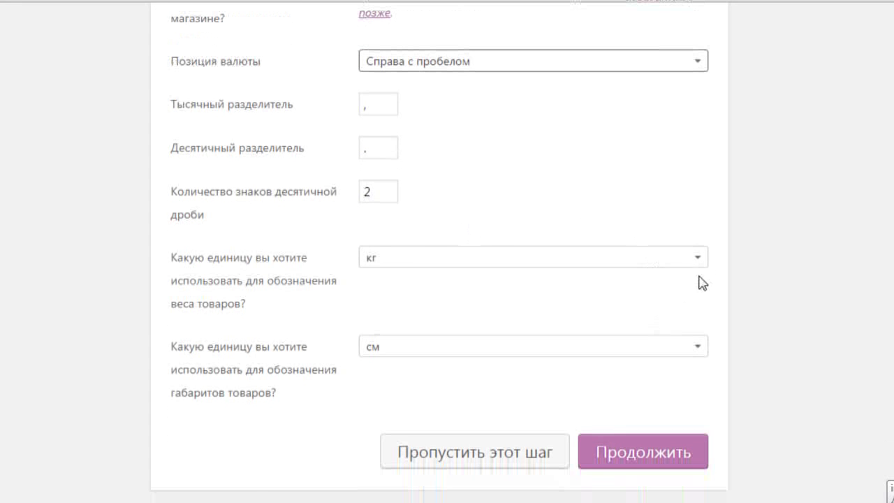
click(698, 261)
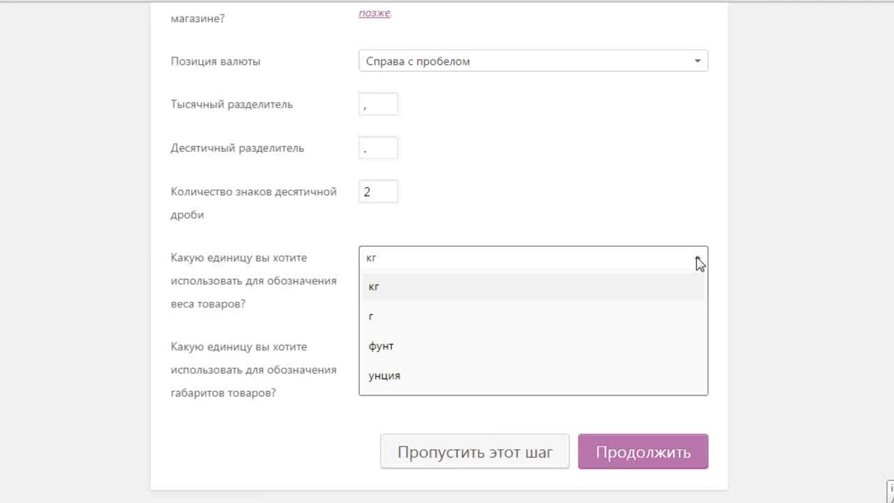
click(698, 263)
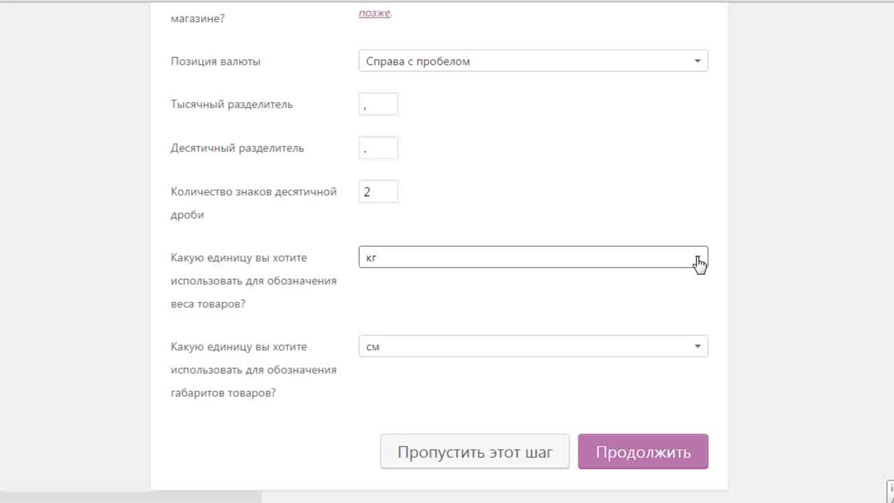
click(699, 262)
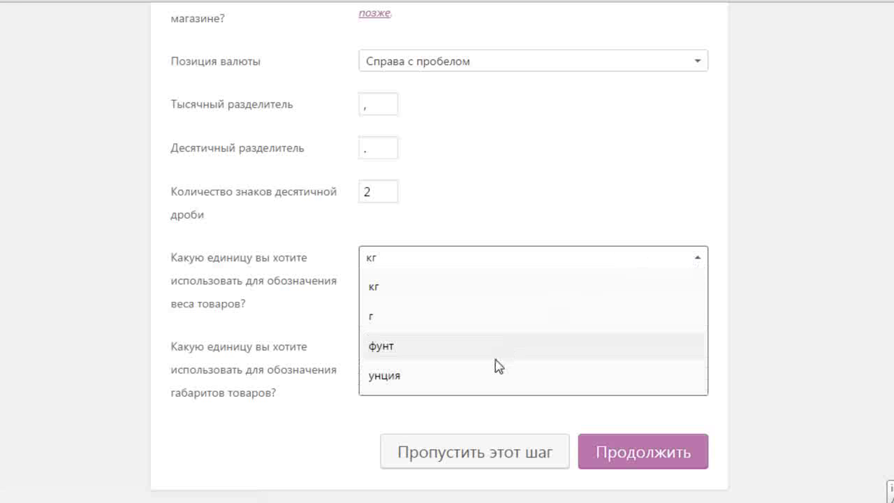
scroll(496, 342, up, 2)
scroll(497, 339, up, 1)
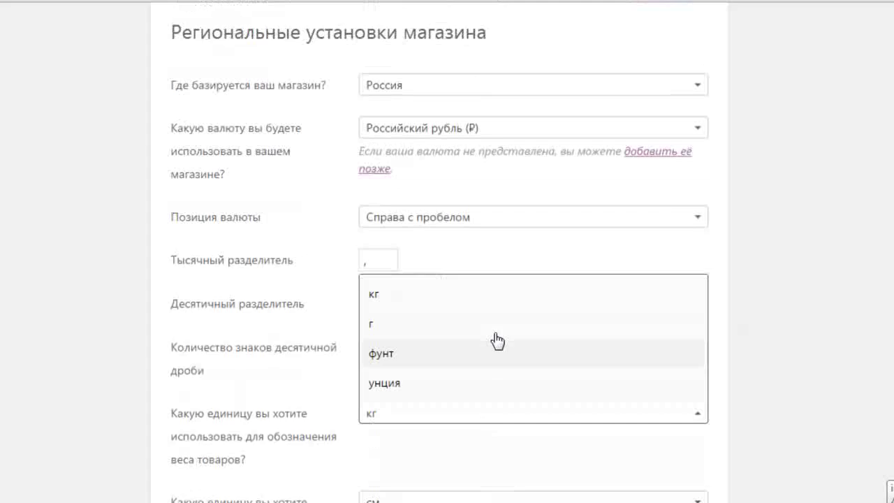
scroll(496, 340, down, 3)
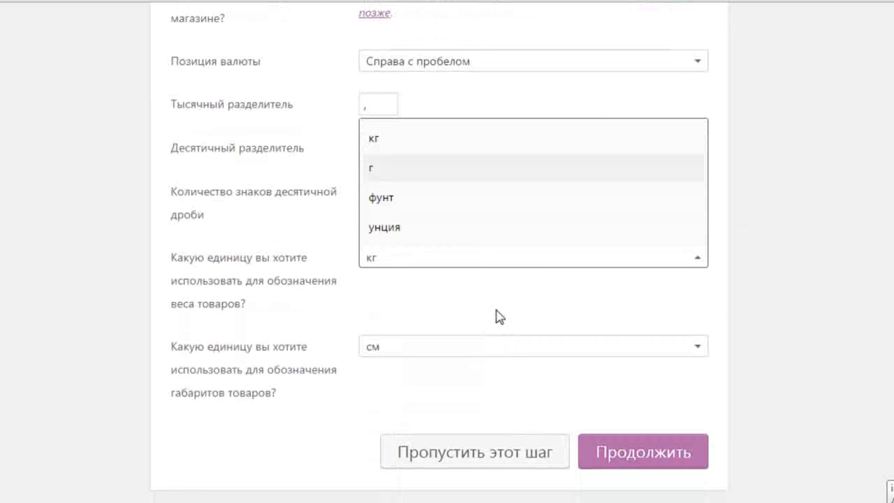
click(479, 90)
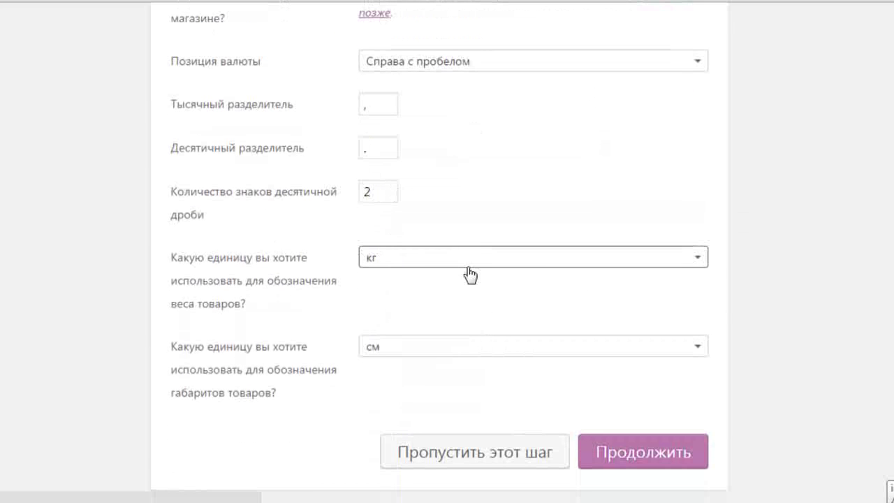
Check the product dimension units, keep см, and save the regional settings to continue the wizard
click(698, 348)
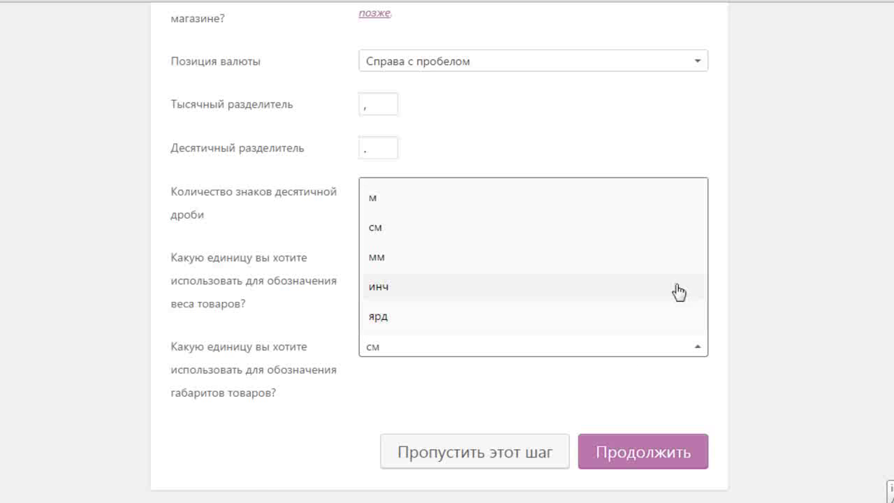
click(698, 349)
click(681, 469)
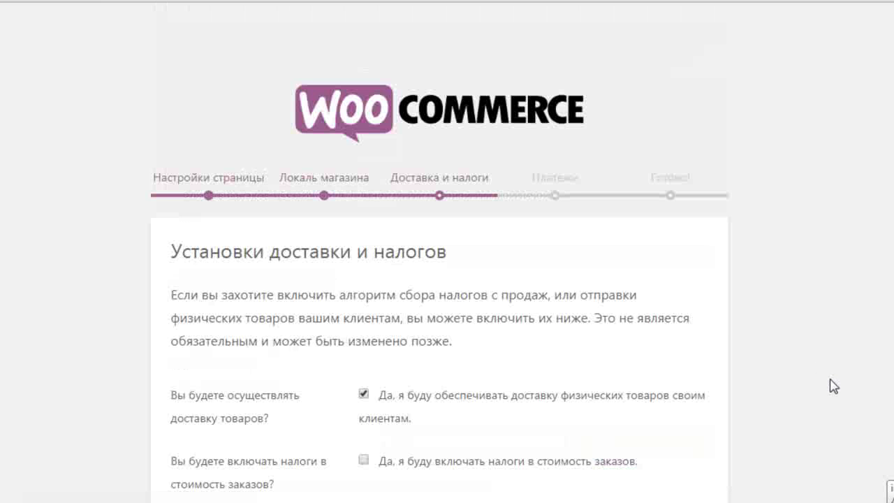
Try enabling taxes in the order cost to examine the options for entering product prices
scroll(716, 327, down, 1)
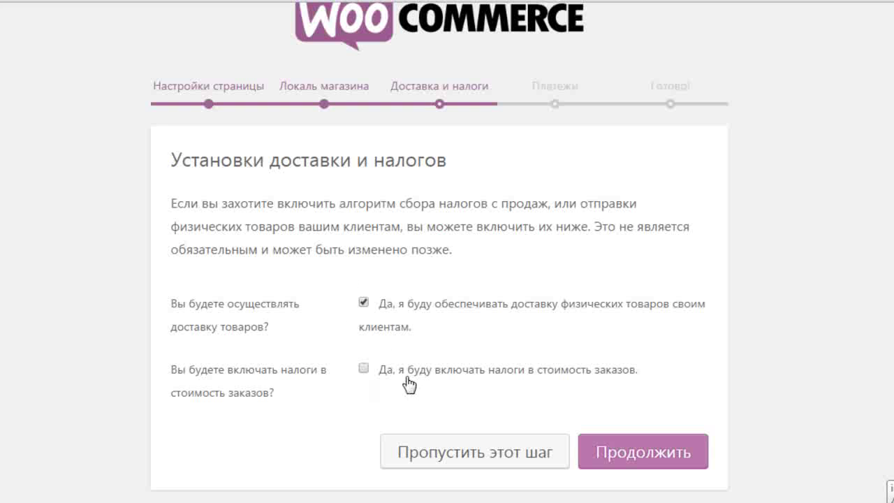
click(364, 369)
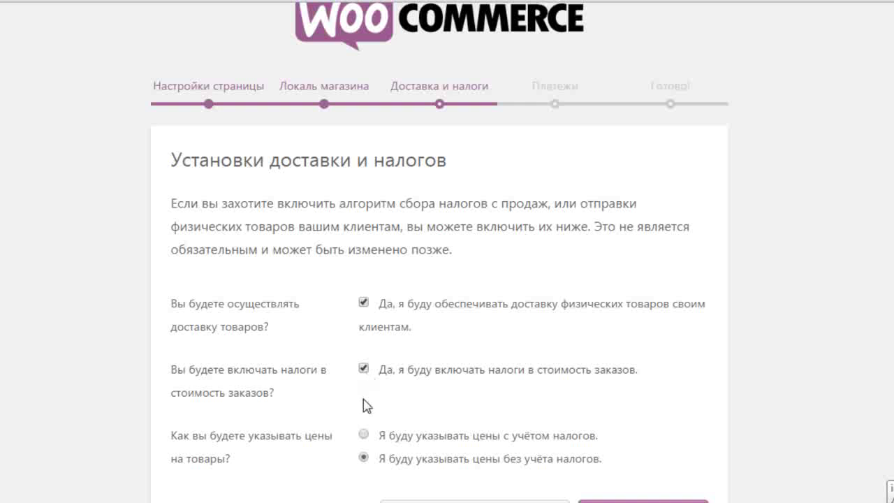
scroll(587, 293, down, 1)
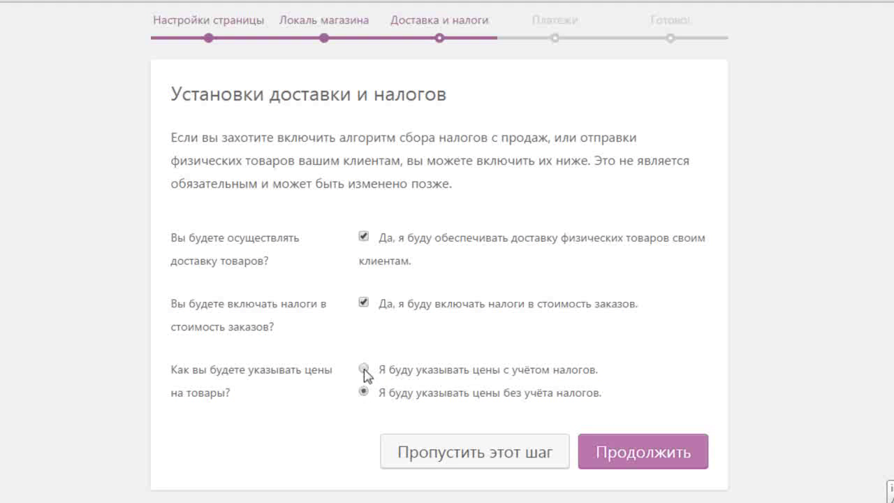
Skip the shipping and taxes setup and look through the payment methods offered
click(493, 457)
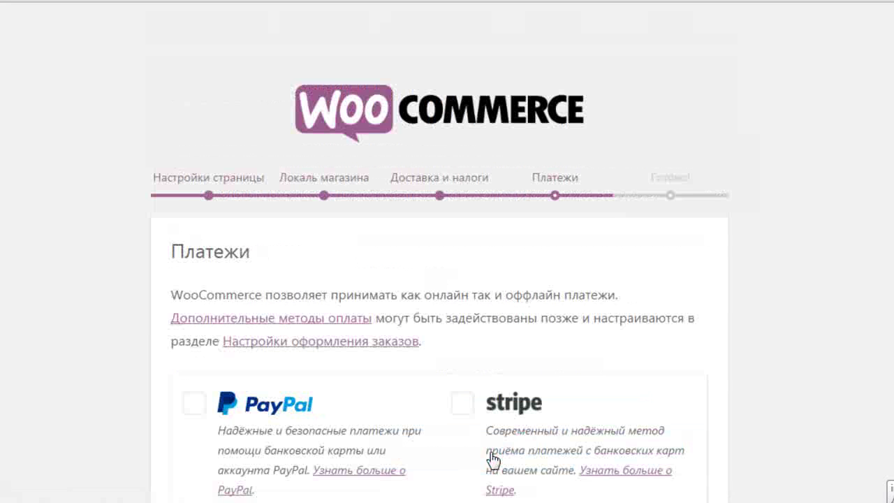
scroll(605, 286, down, 3)
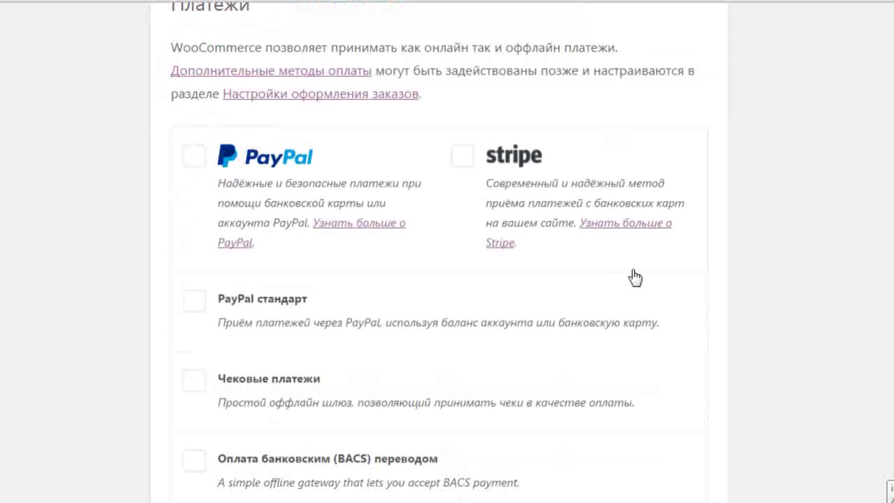
Enable cash on delivery, BACS bank transfer and PayPal стандарт as payment methods, and continue the wizard
scroll(635, 278, down, 2)
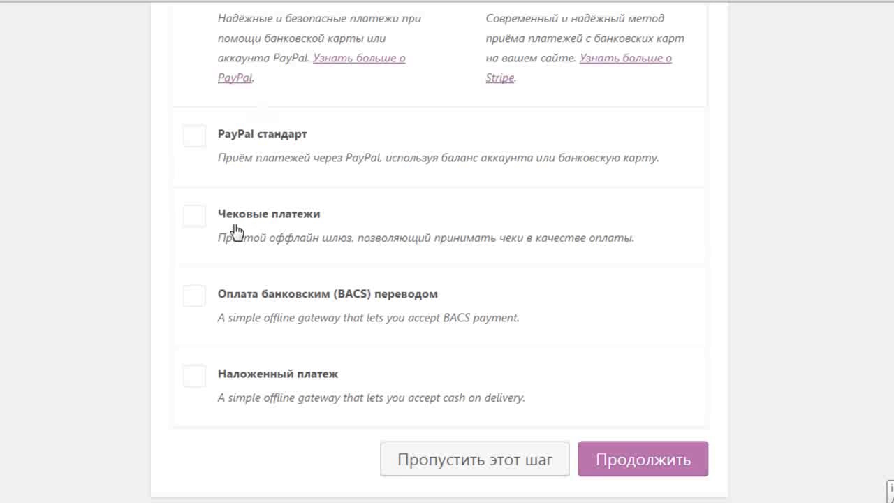
scroll(280, 224, down, 1)
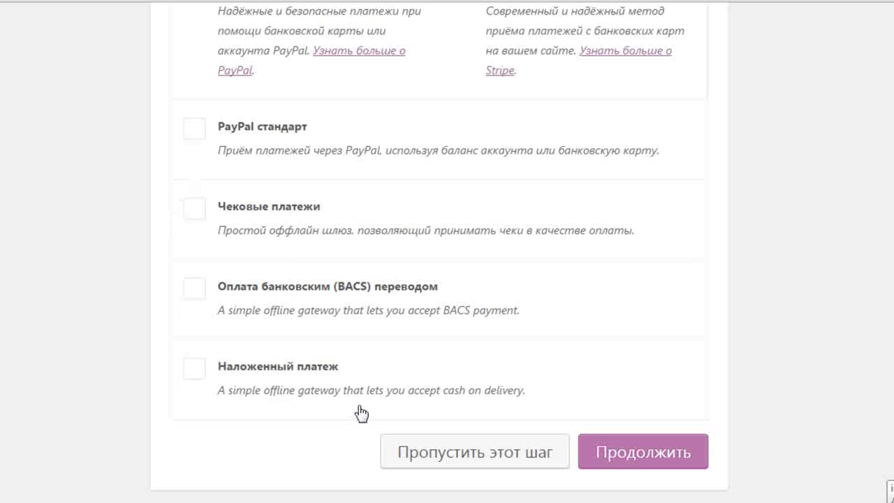
click(192, 374)
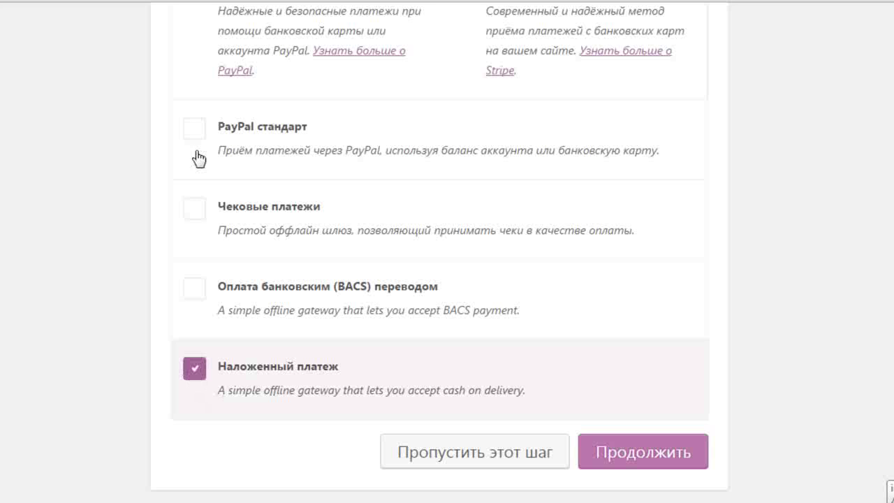
click(195, 289)
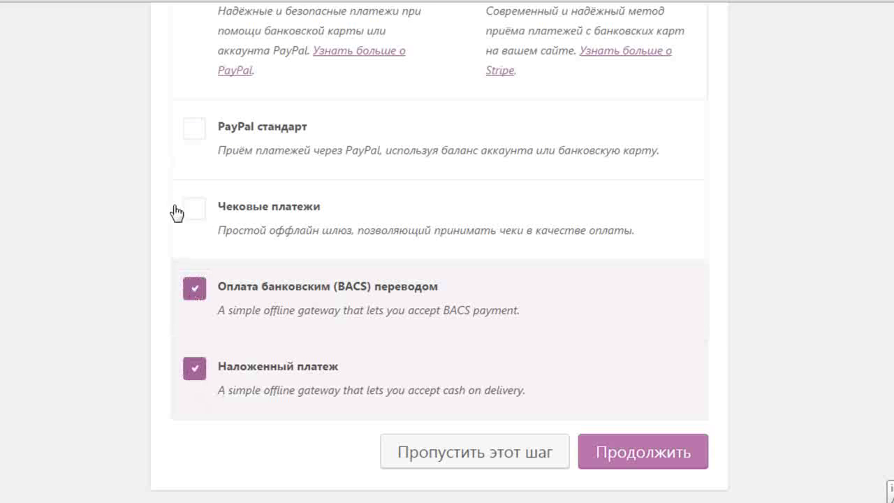
click(195, 130)
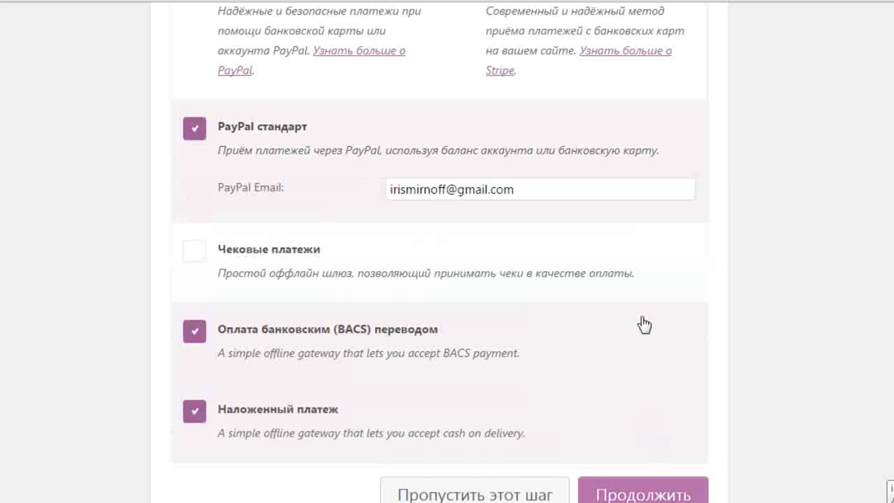
scroll(379, 111, down, 1)
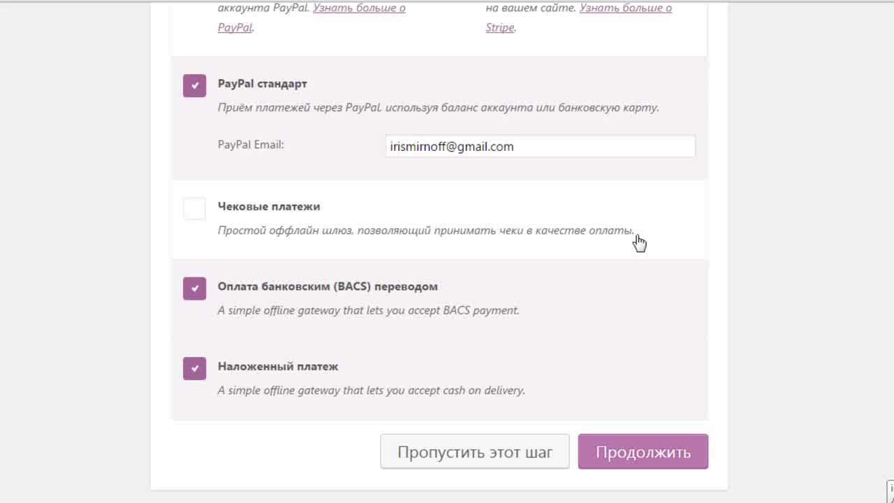
click(643, 455)
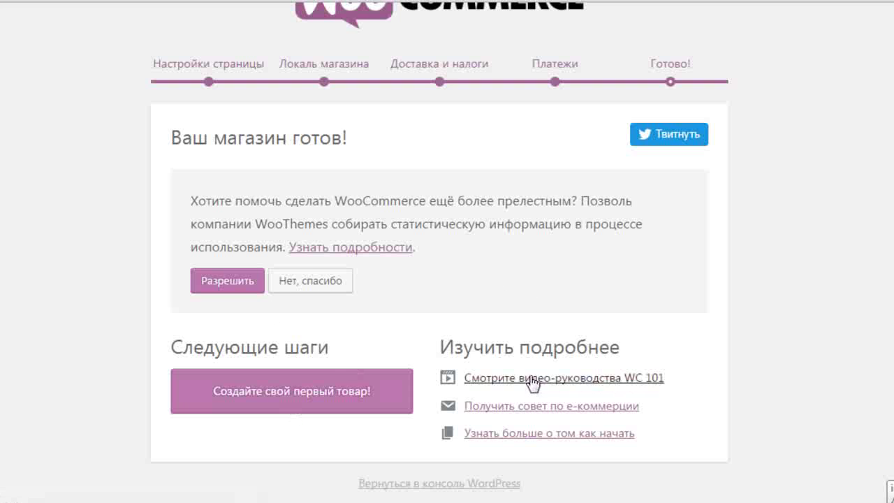
Decline the WooCommerce usage data collection and return to the WordPress console
click(323, 289)
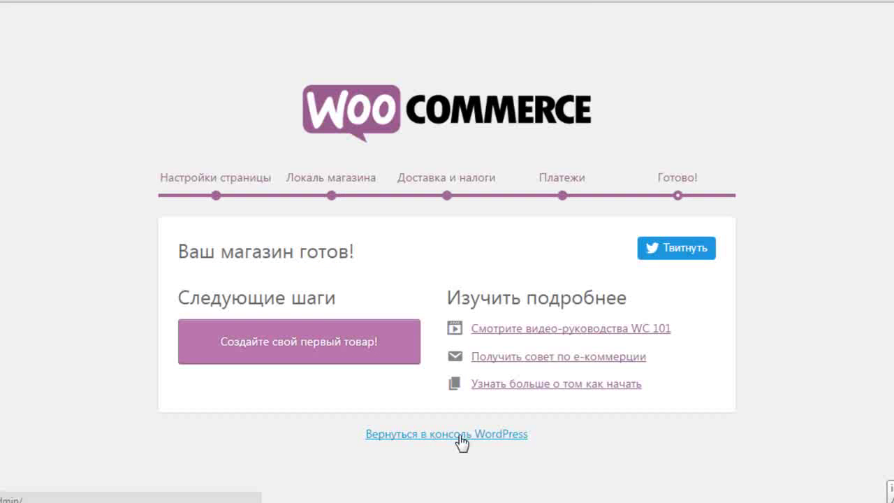
click(461, 435)
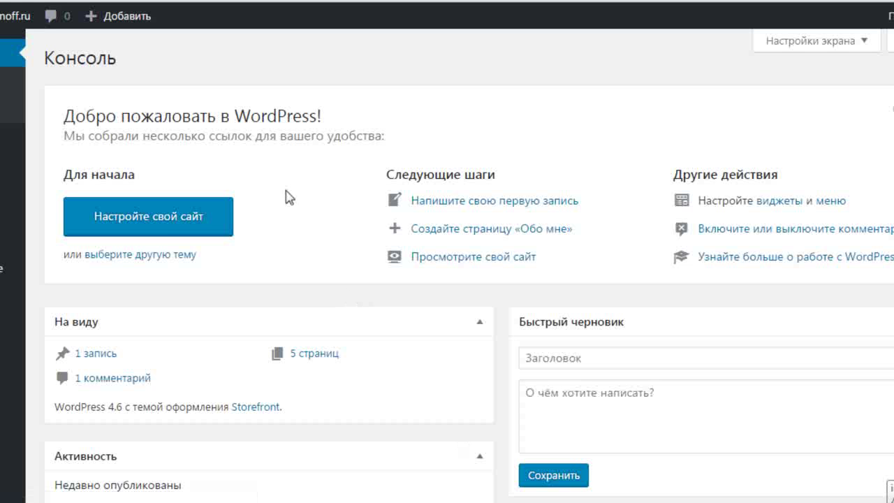
mouse_move(83, 269)
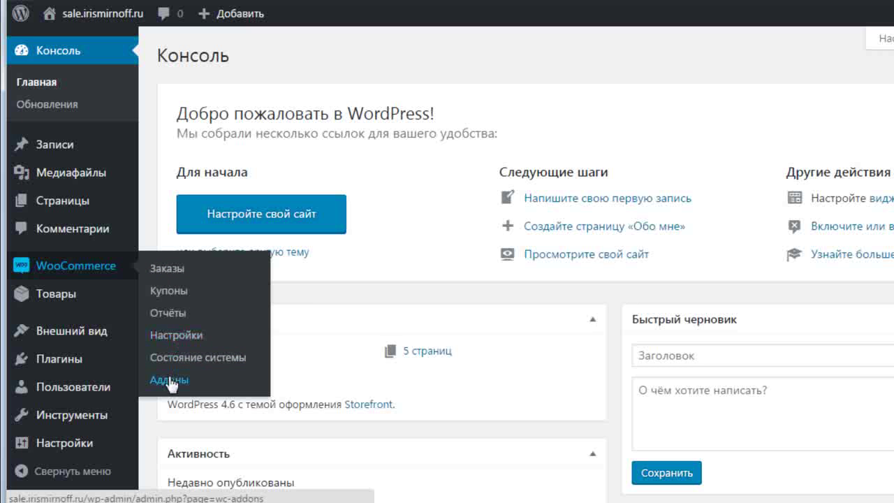
mouse_move(73, 299)
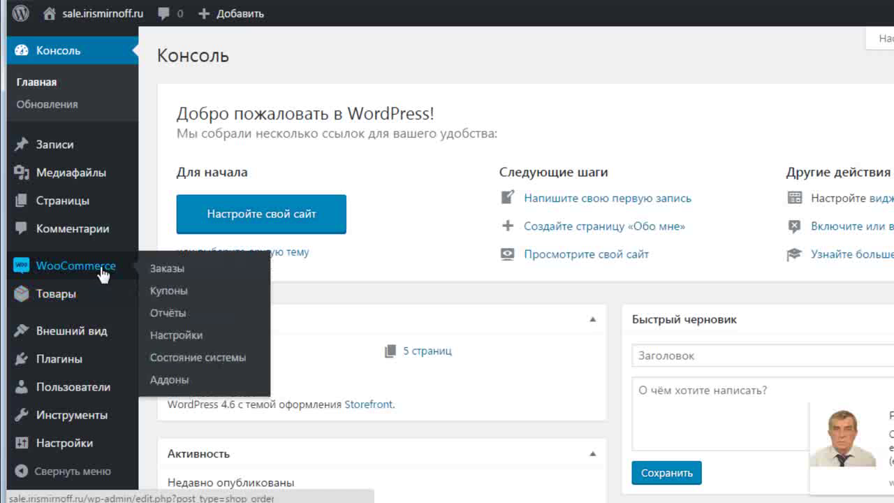
scroll(102, 272, down, 4)
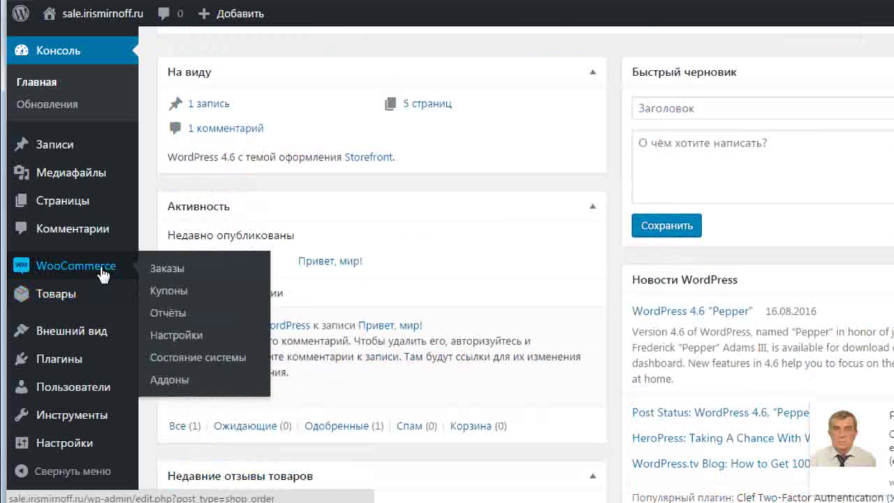
In the general site settings, set the site title to Магазин and the tagline to Готовая одежда
mouse_move(76, 453)
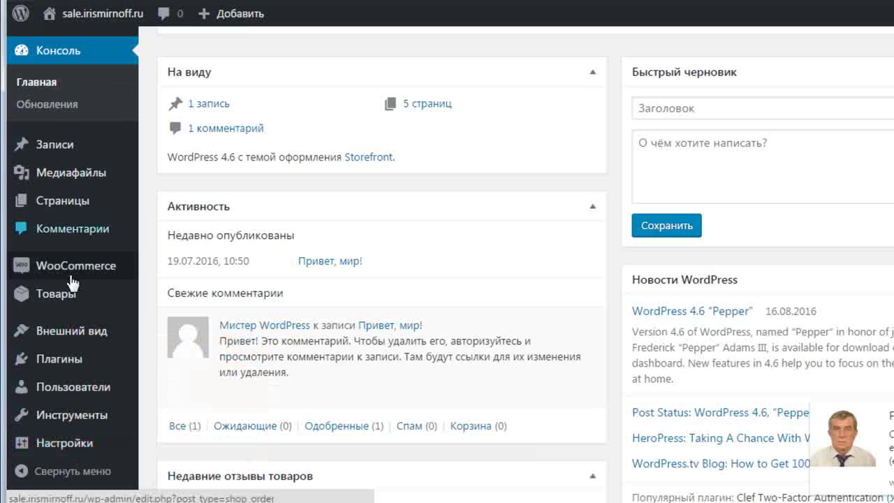
click(81, 443)
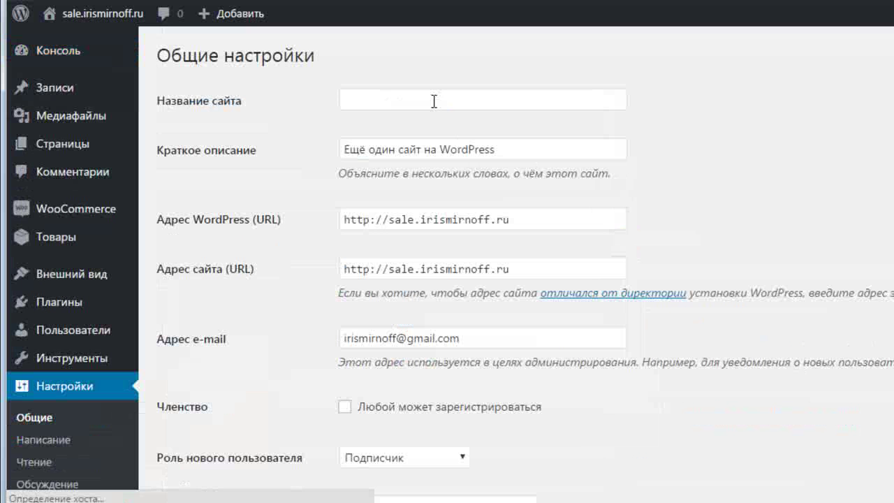
click(377, 99)
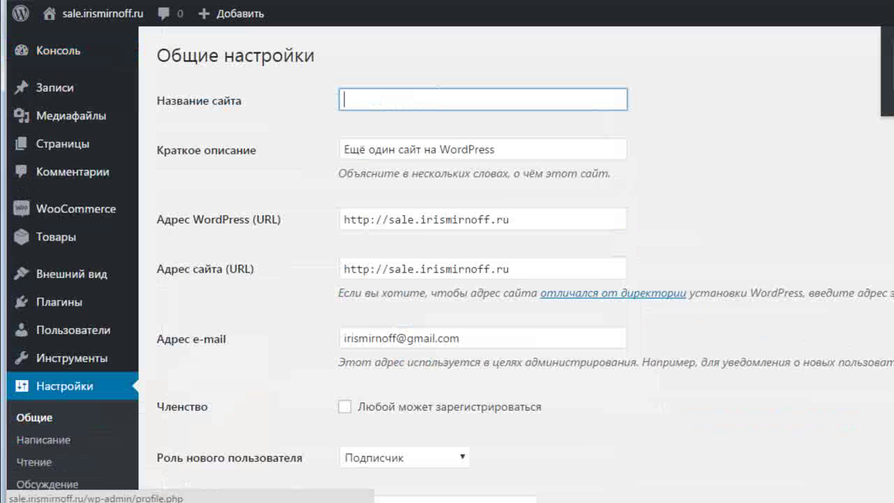
text(Магазин)
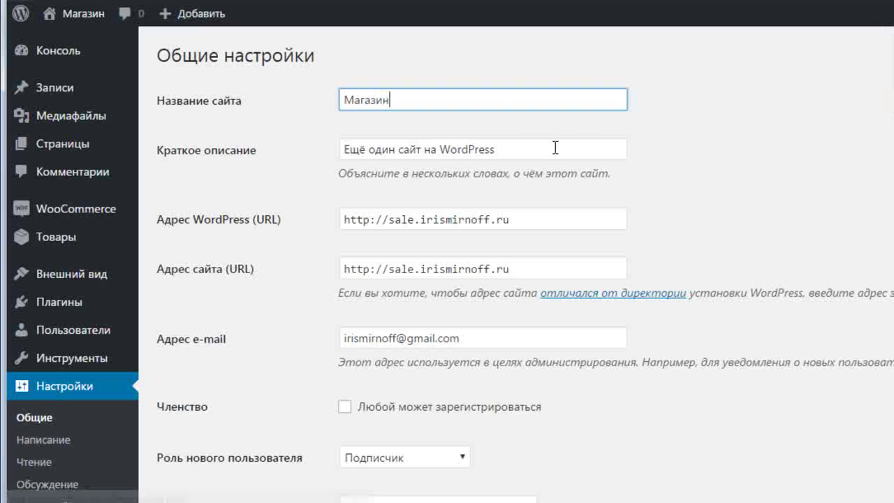
drag(531, 146, 336, 134)
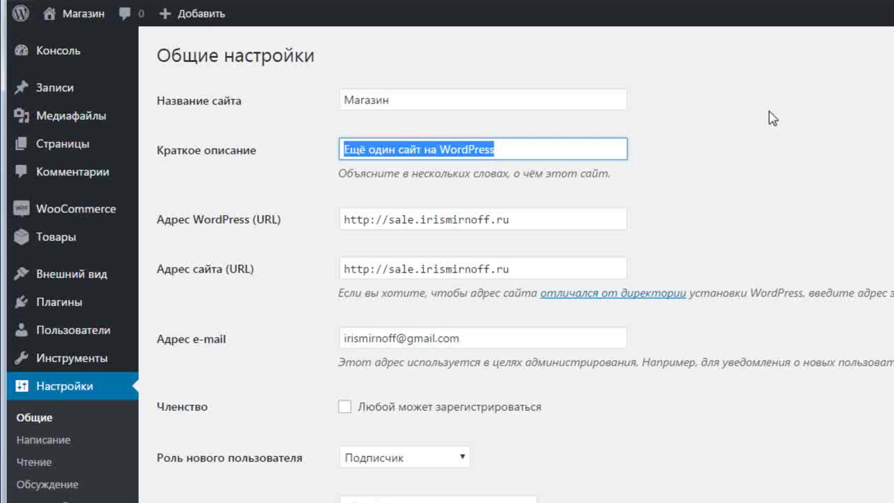
text(Гото)
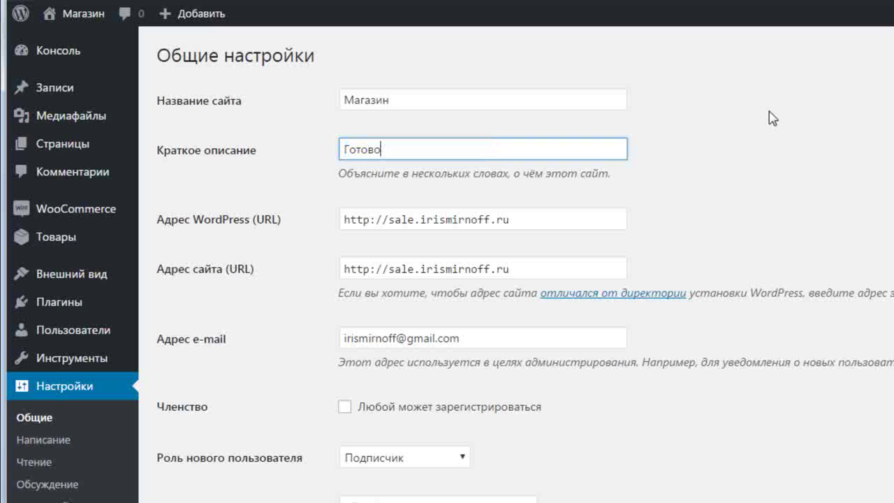
text(вая одежда)
Allow anyone to register with the default new user role Клиент, and save the general settings
scroll(646, 159, down, 1)
scroll(649, 160, down, 2)
scroll(662, 162, down, 1)
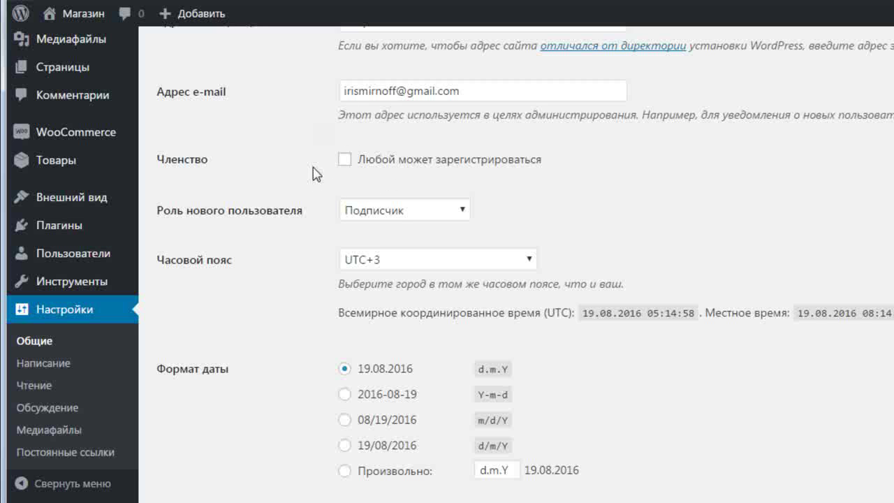
click(345, 160)
click(463, 210)
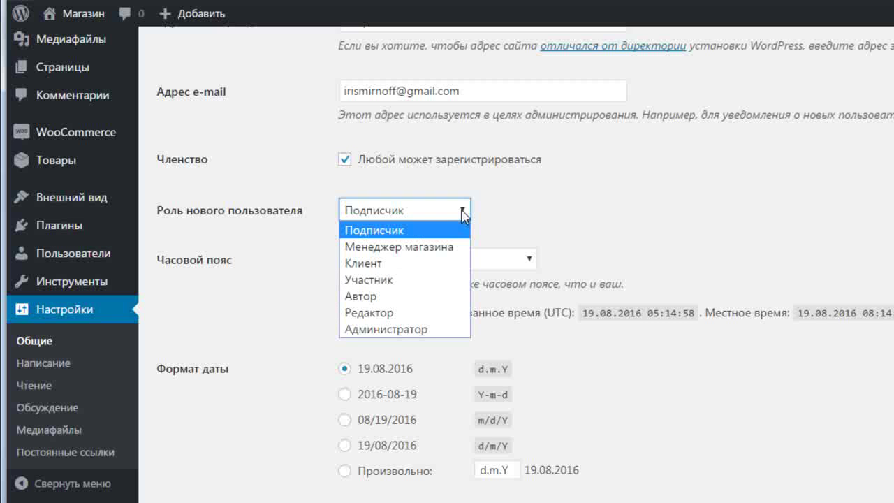
click(426, 263)
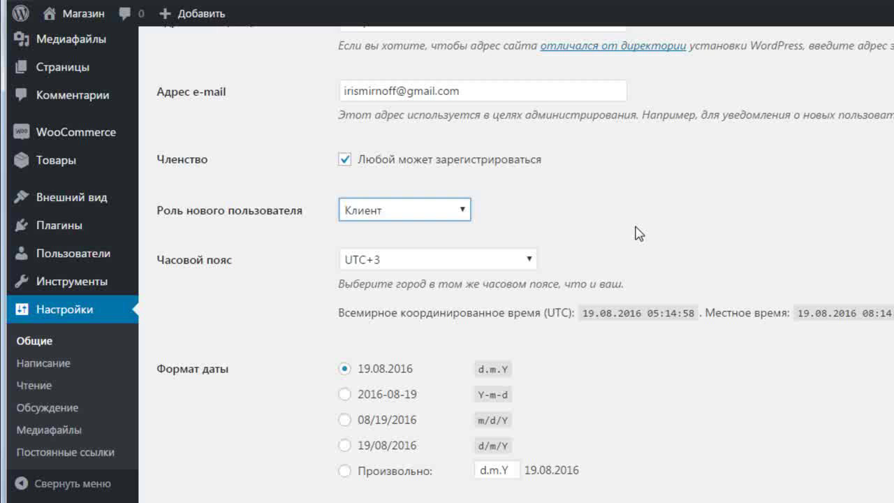
scroll(705, 244, down, 4)
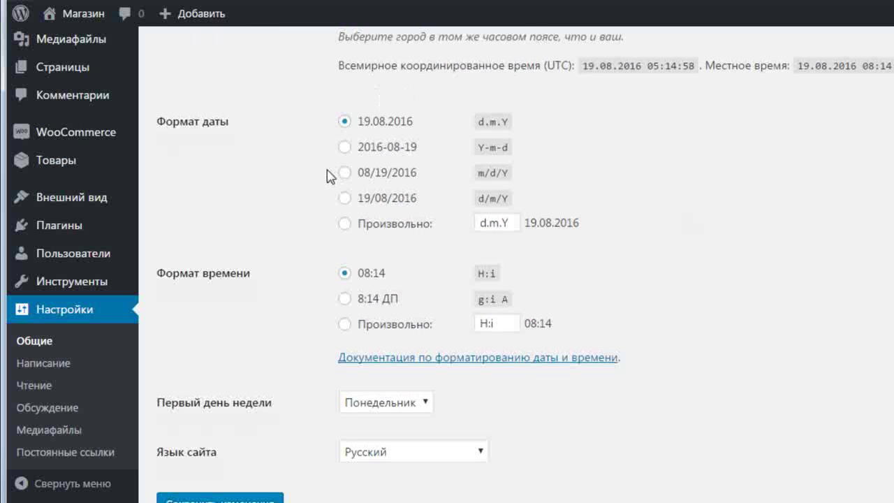
scroll(609, 176, down, 2)
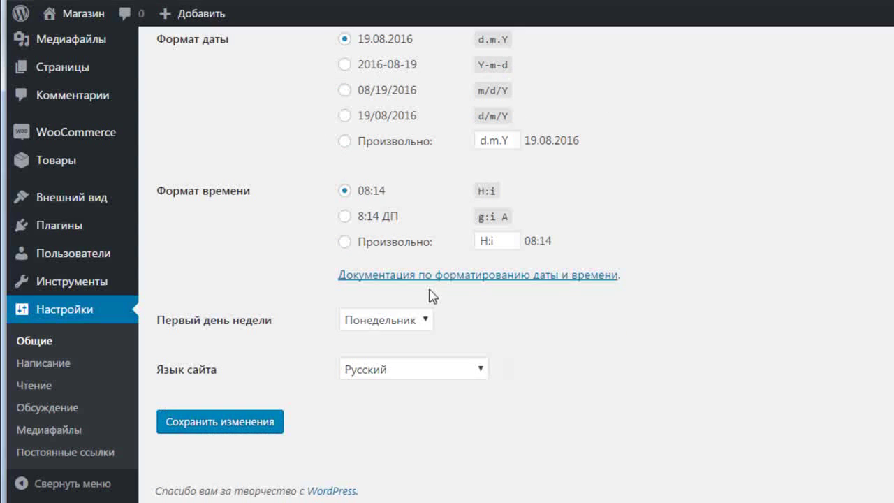
click(266, 424)
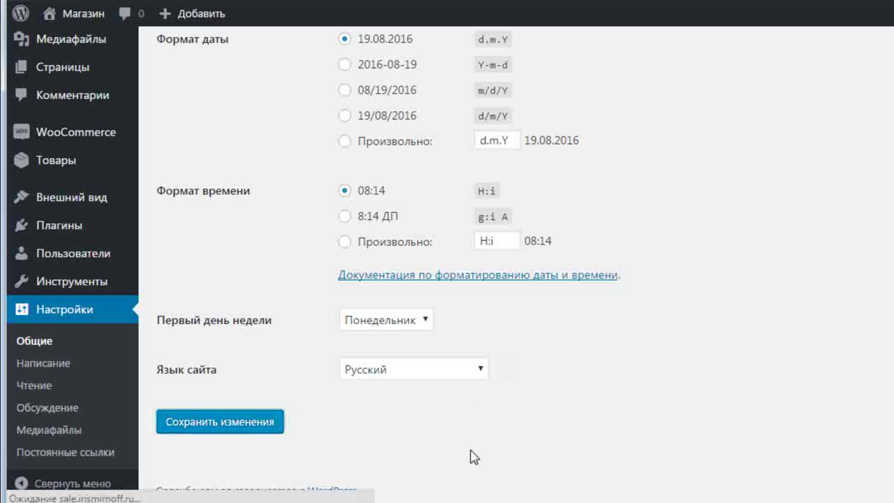
Review the site's writing settings, including publishing by e-mail and the update services
scroll(58, 259, down, 4)
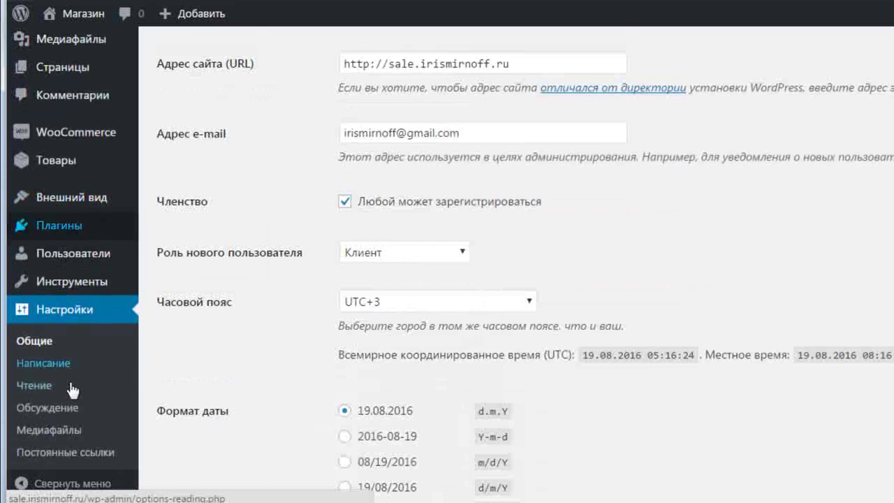
click(60, 363)
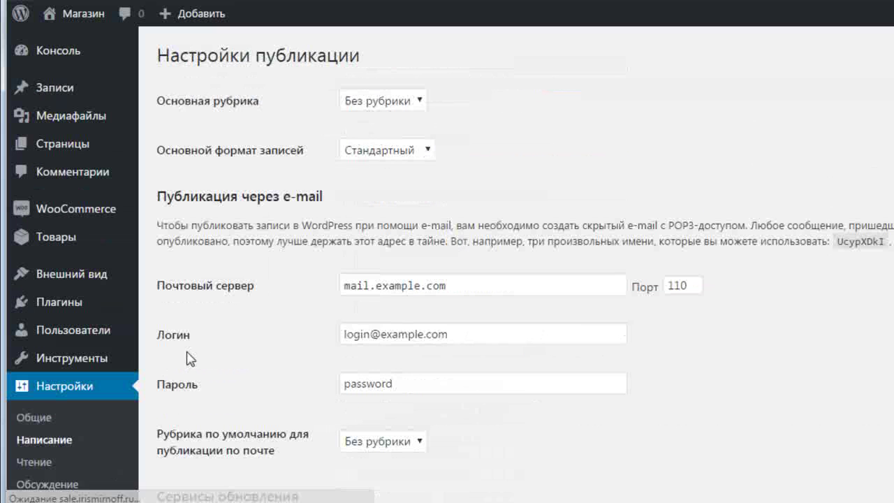
scroll(497, 114, down, 3)
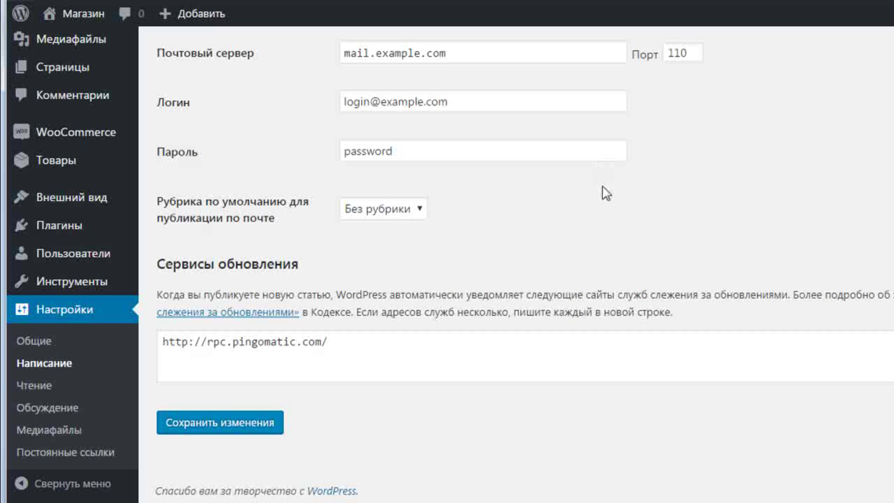
In the reading settings, make the static page Витрина the site's front page and save the changes
click(36, 384)
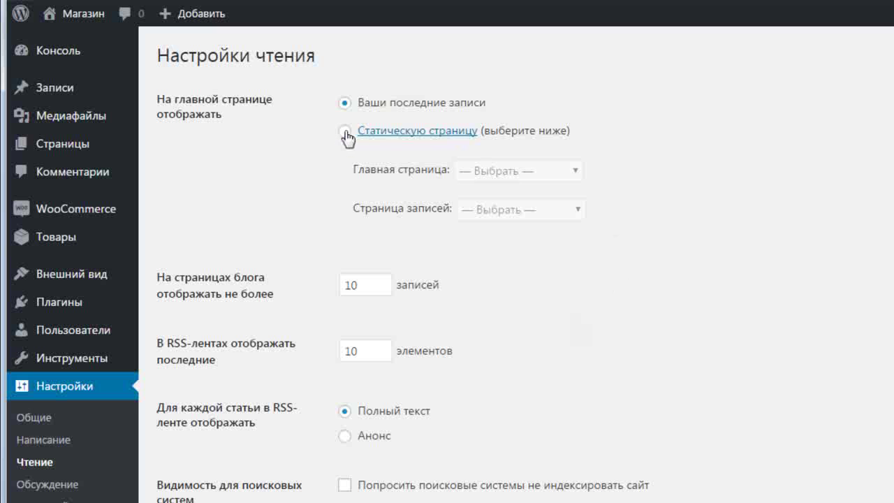
click(344, 131)
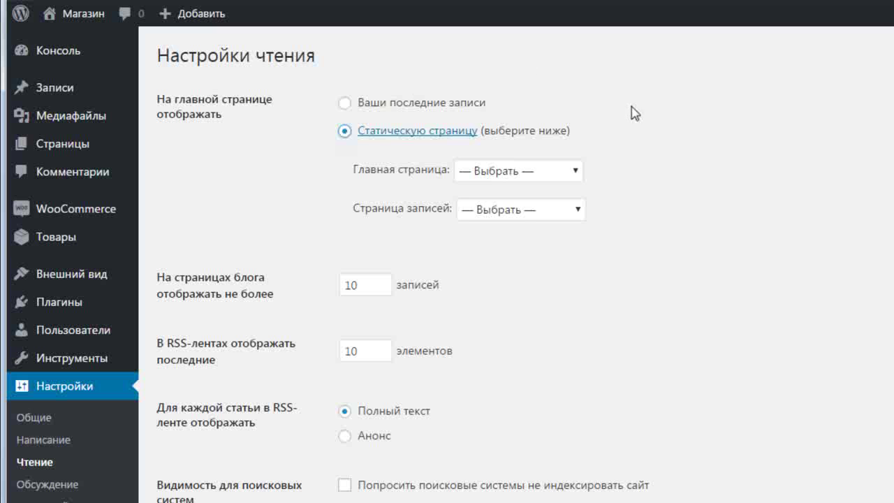
click(577, 174)
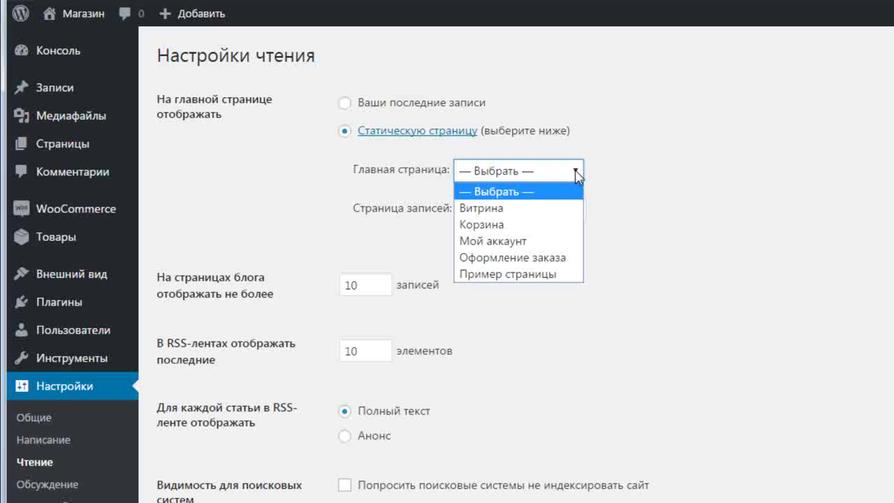
click(492, 208)
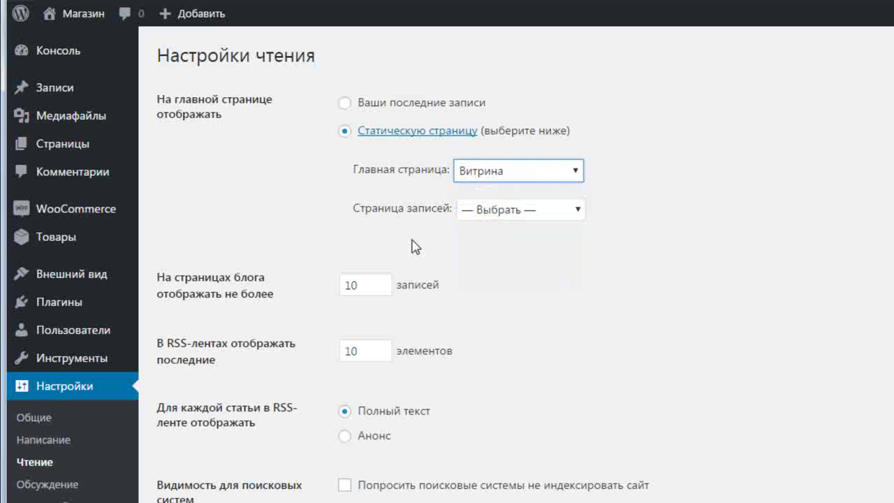
scroll(608, 221, down, 2)
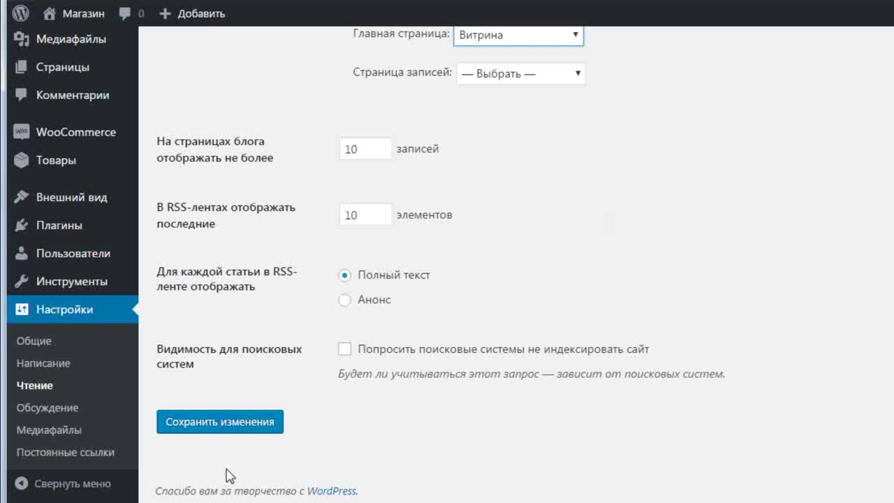
click(231, 422)
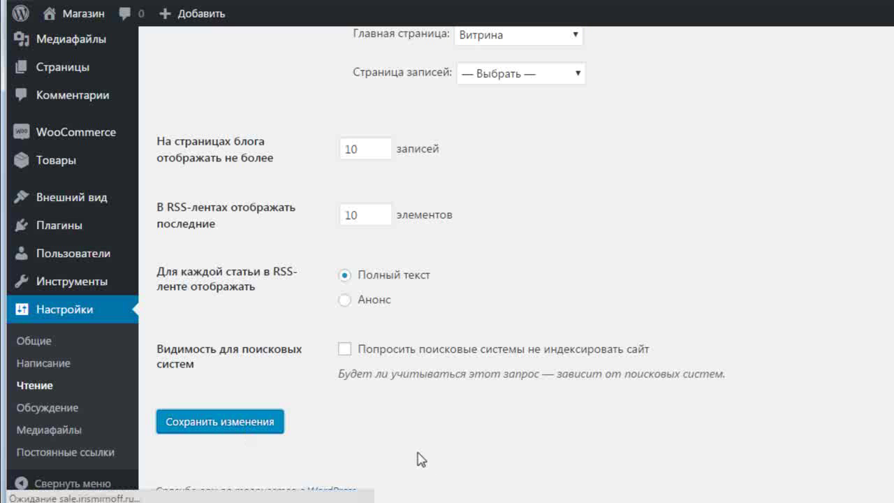
Review the site's discussion settings, including the avatar options, and the media settings for image sizes and file uploads
scroll(151, 409, down, 3)
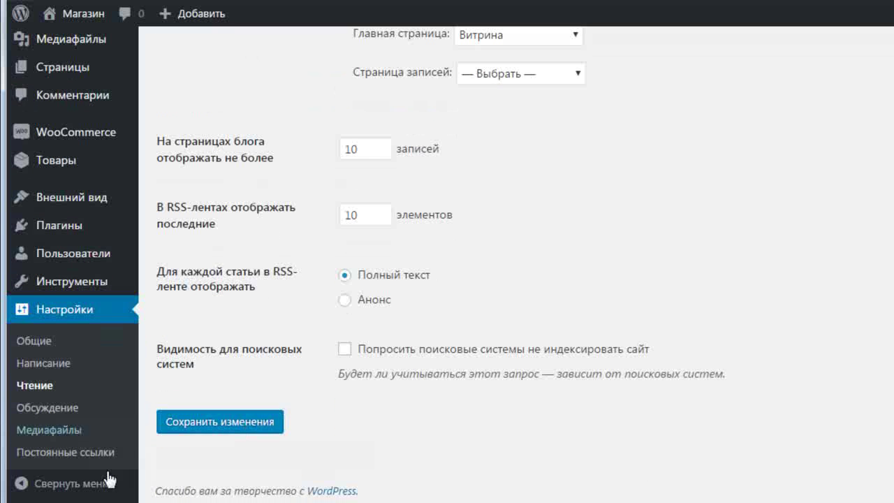
click(47, 407)
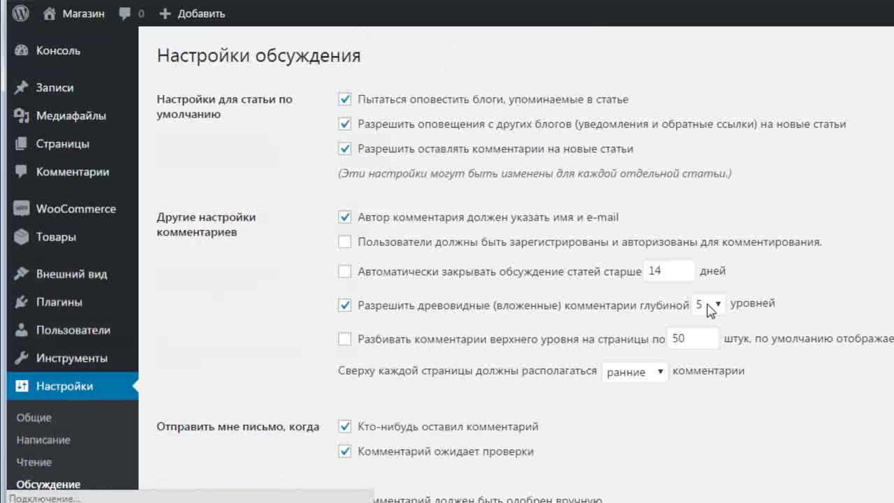
scroll(702, 208, down, 5)
scroll(702, 208, down, 10)
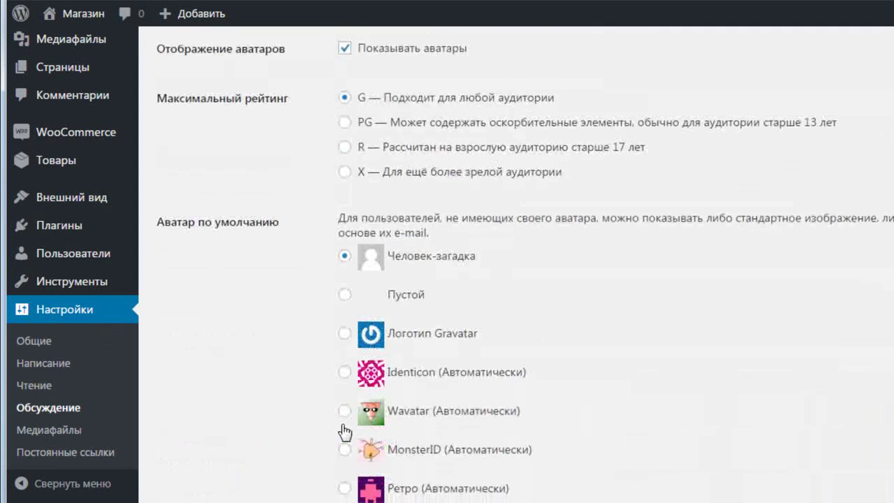
scroll(244, 388, down, 2)
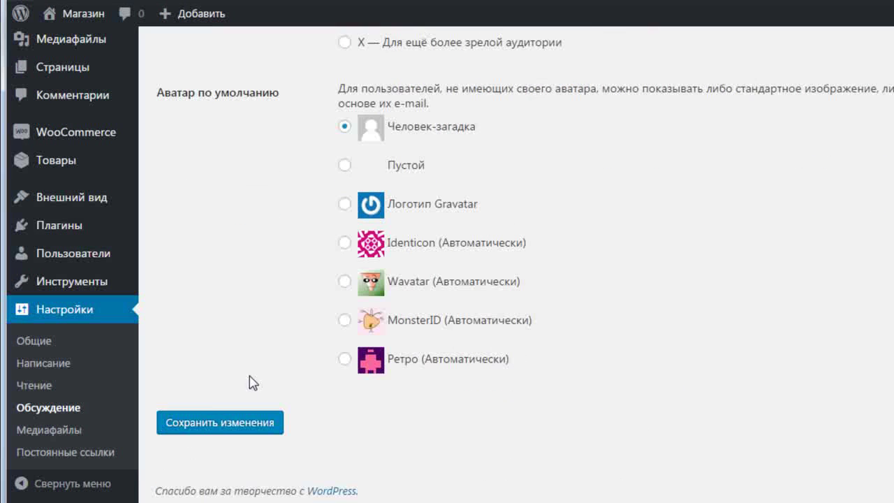
click(82, 428)
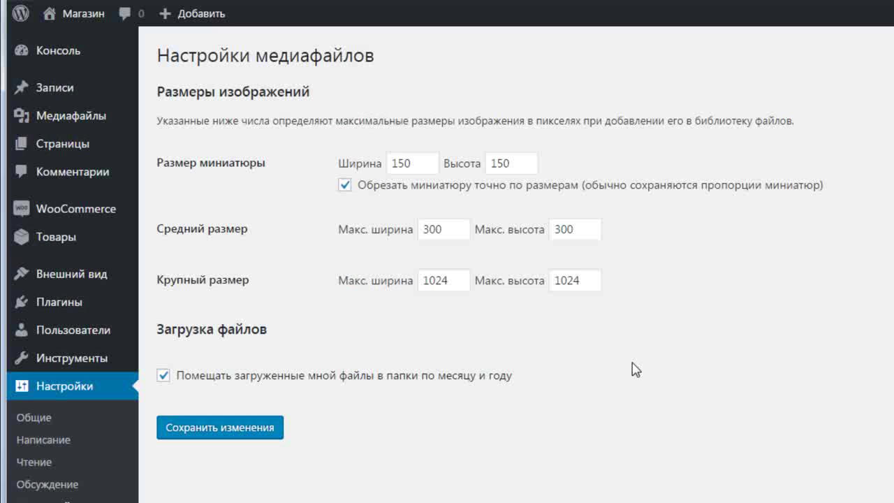
scroll(632, 370, down, 1)
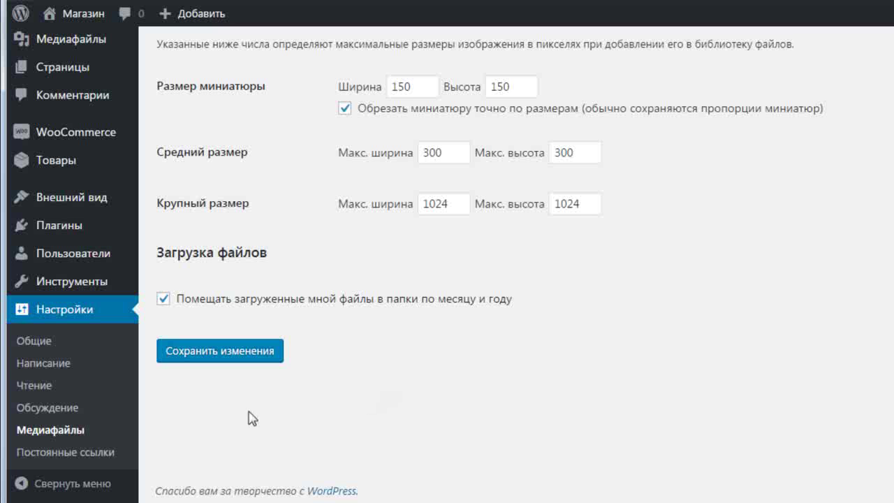
In the permalink settings, set the common structure to Название записи, keep the product permalinks at По умолчанию, and save the changes
click(69, 452)
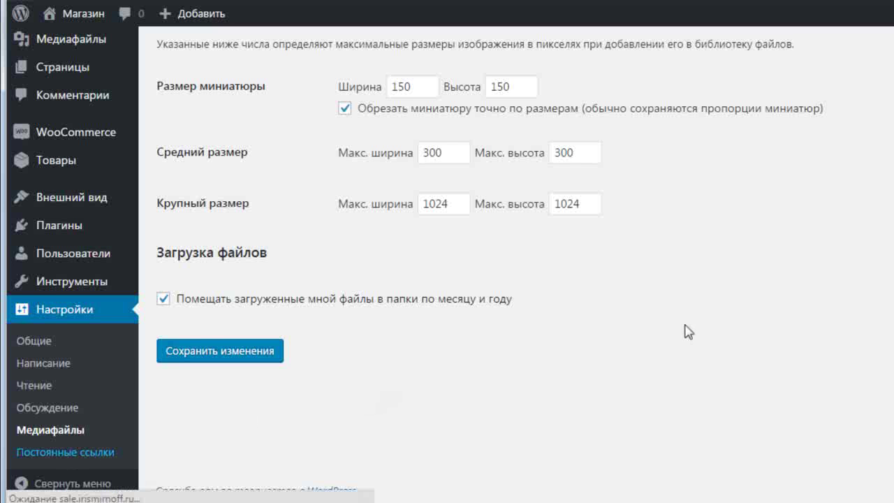
scroll(764, 200, down, 1)
scroll(766, 199, down, 2)
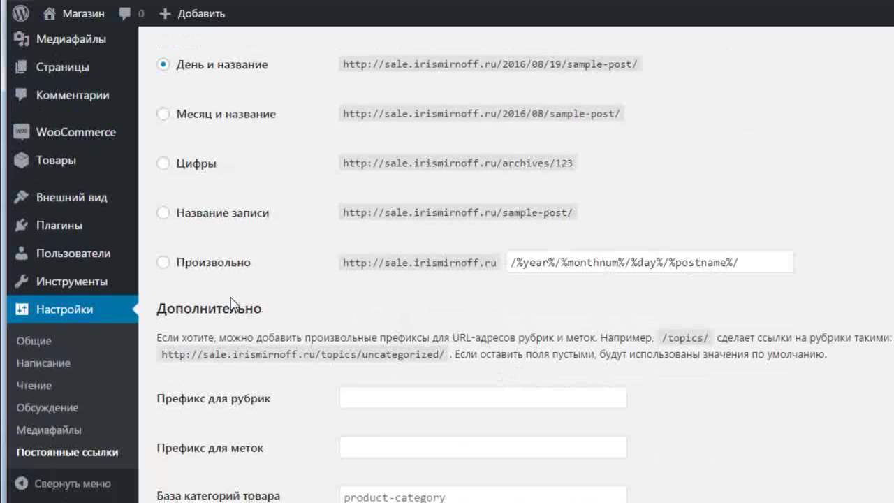
click(163, 213)
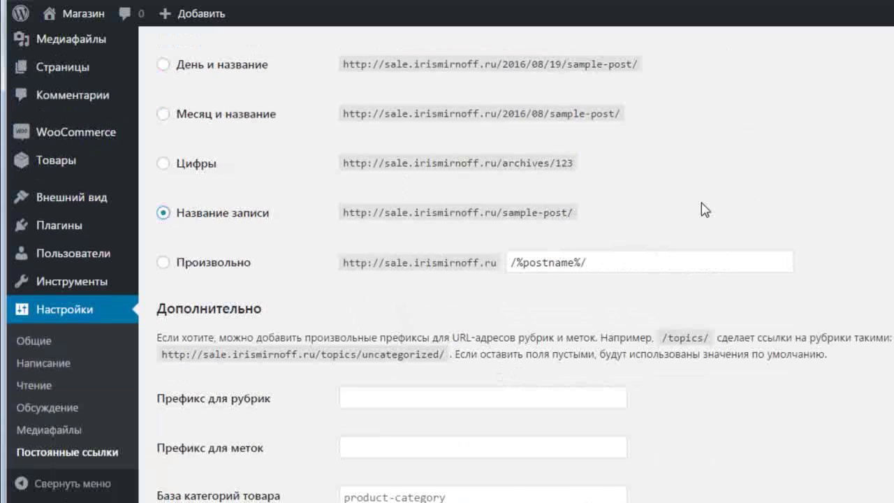
scroll(690, 237, down, 5)
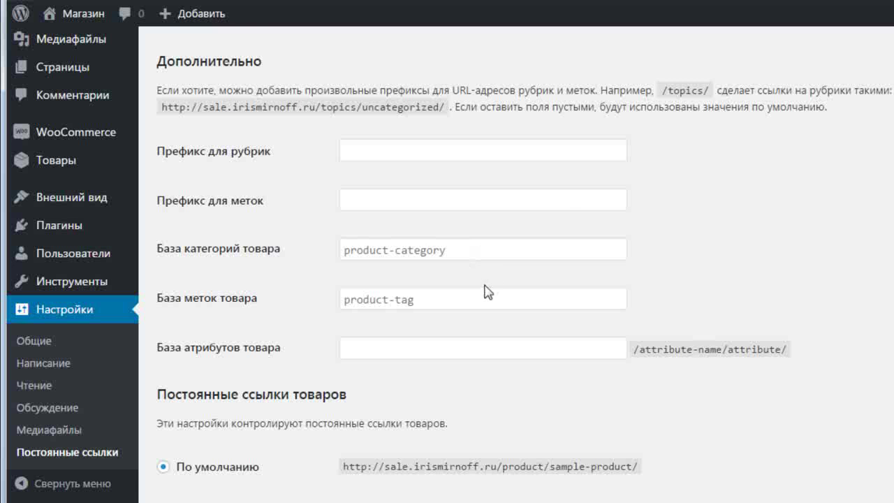
scroll(486, 292, down, 3)
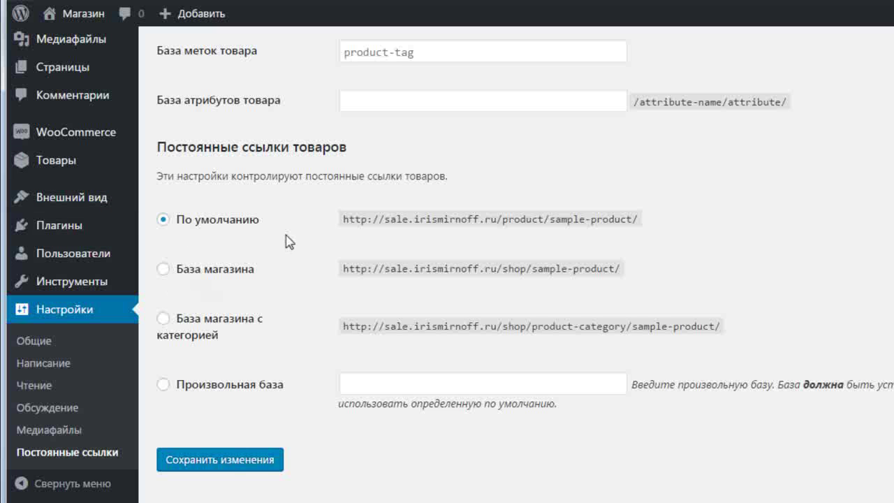
click(229, 463)
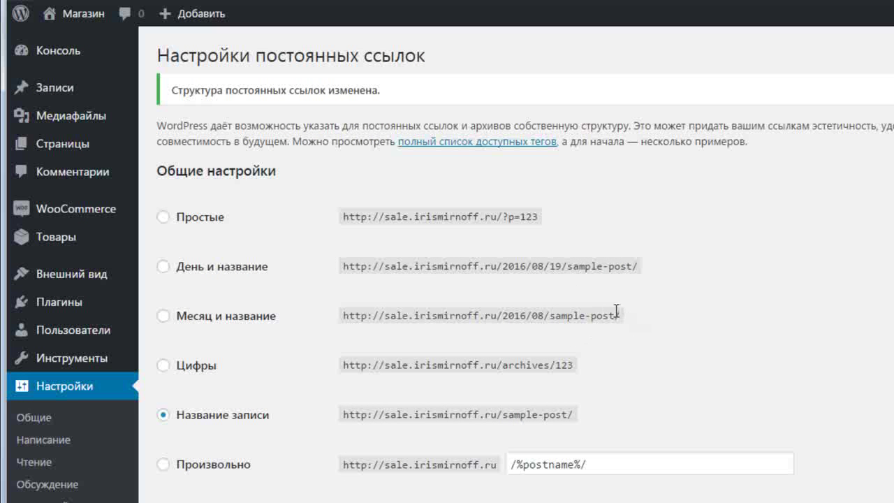
scroll(617, 311, down, 3)
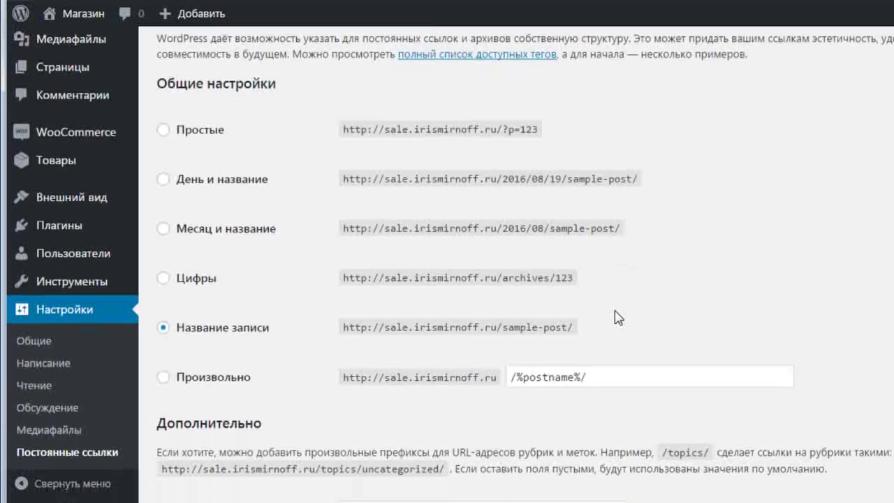
scroll(530, 354, down, 3)
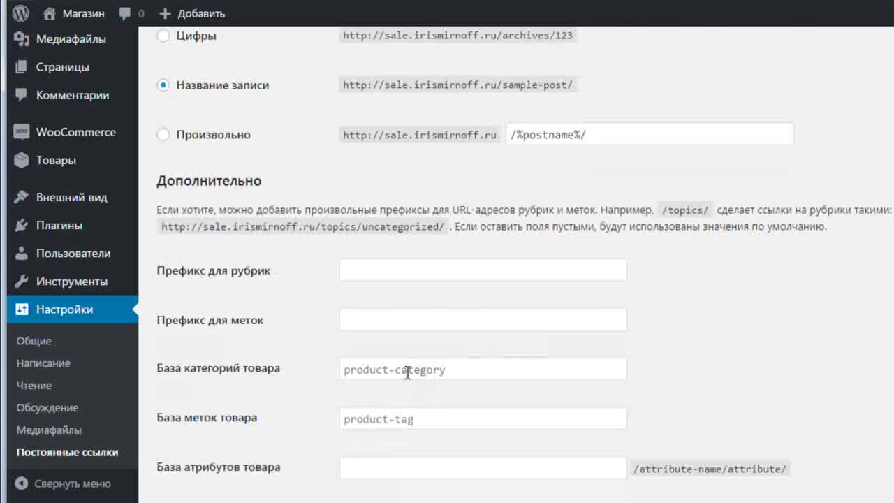
scroll(390, 369, up, 6)
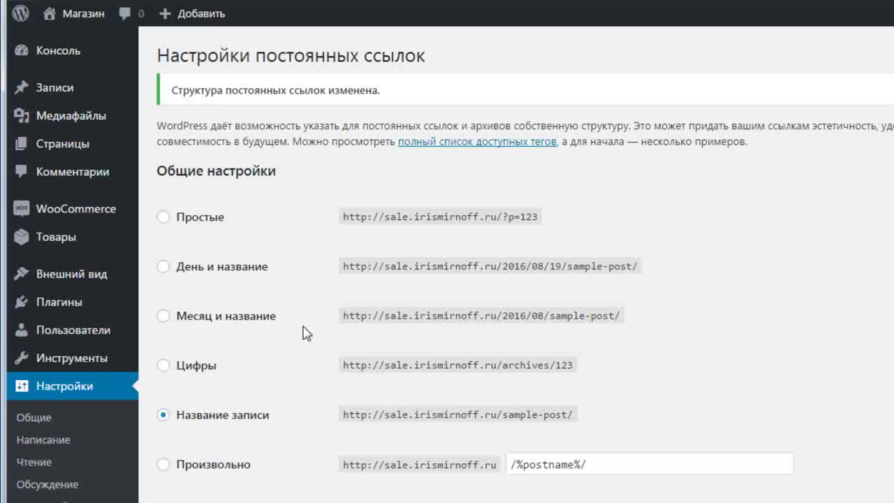
scroll(310, 328, down, 4)
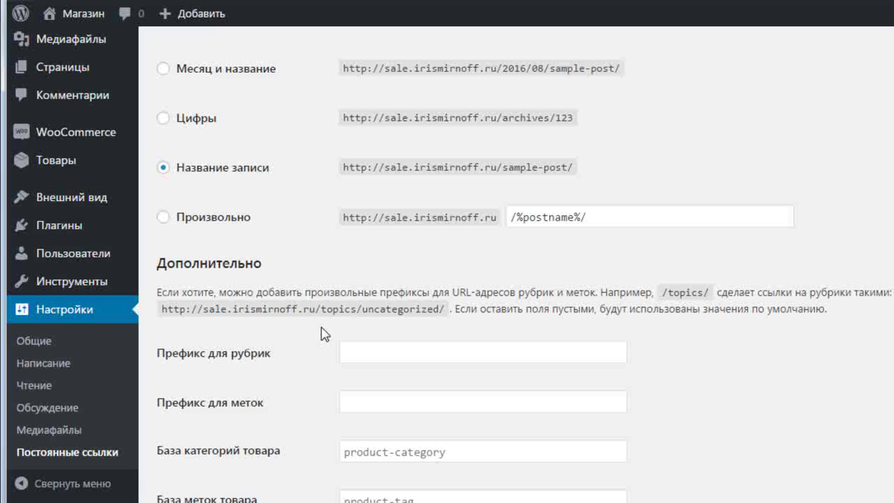
scroll(322, 334, up, 4)
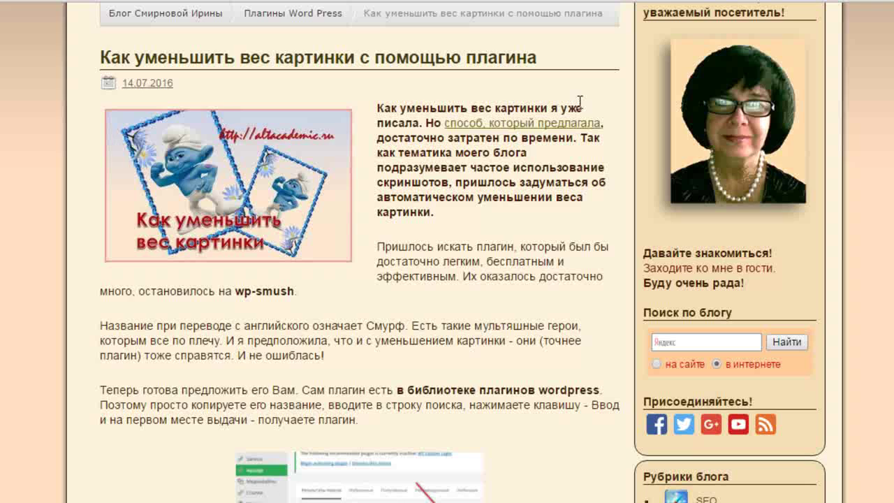
Look through the blog article Как уменьшить вес картинки с помощью плагина and copy the plugin name wp-smush from it
scroll(578, 116, down, 10)
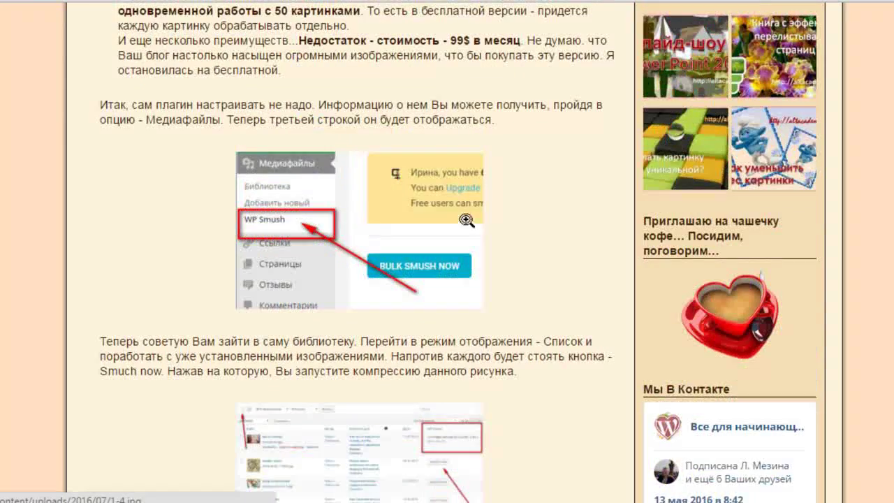
scroll(518, 183, down, 8)
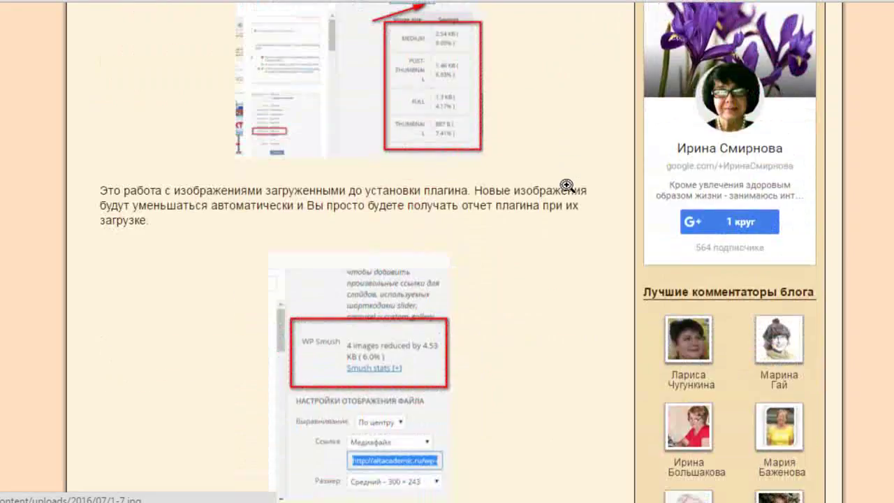
scroll(564, 189, down, 6)
scroll(564, 190, up, 6)
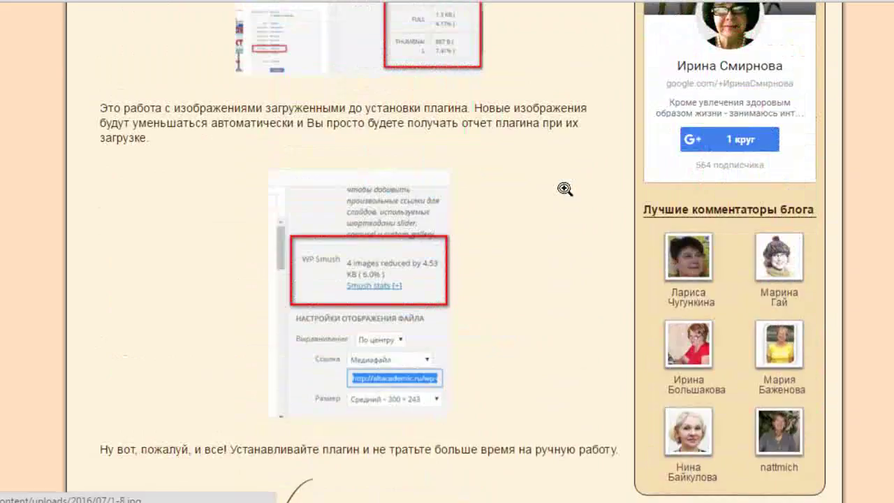
drag(235, 208, 293, 211)
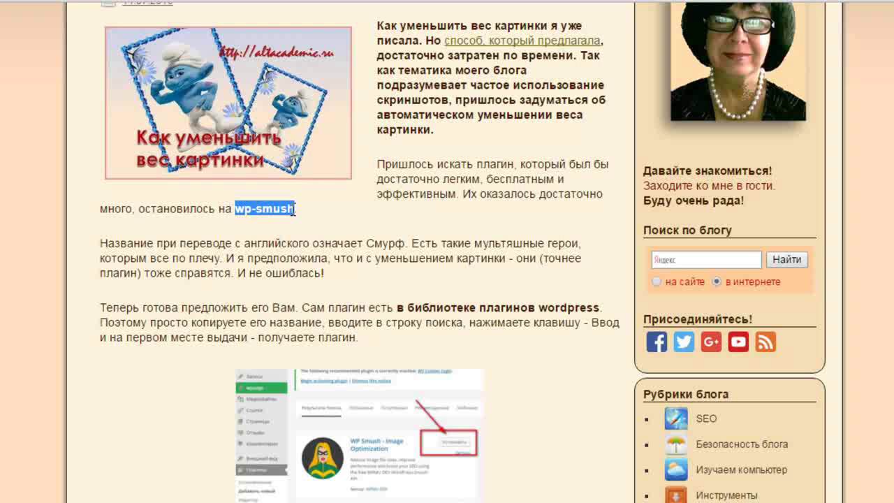
click(294, 210)
drag(235, 208, 293, 210)
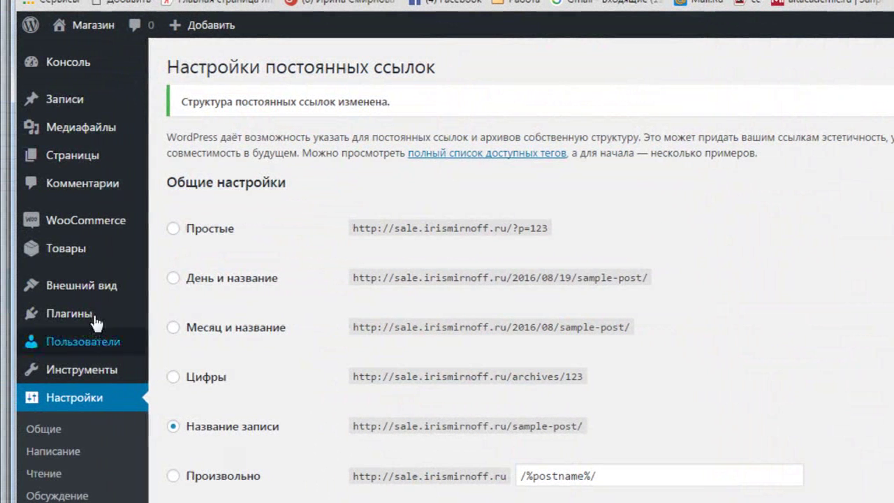
Search the WordPress plugin directory for wp-smush, then install and activate WP Smush - Image Optimization
mouse_move(40, 323)
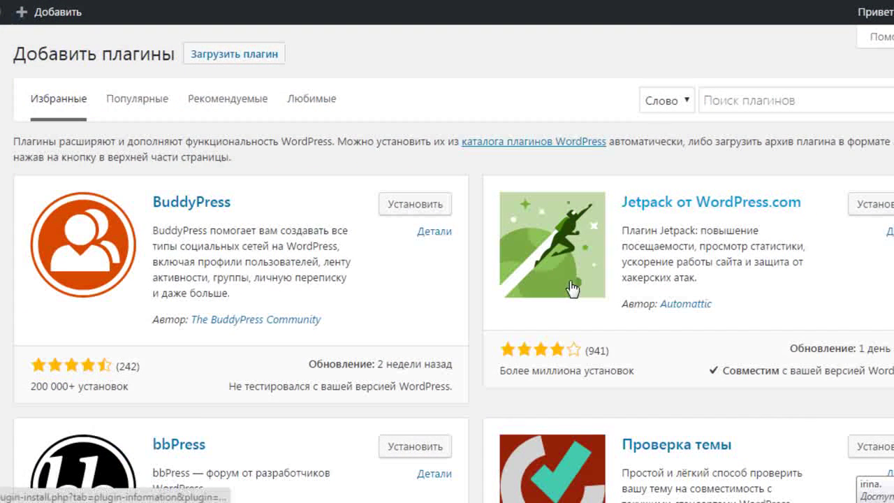
click(700, 99)
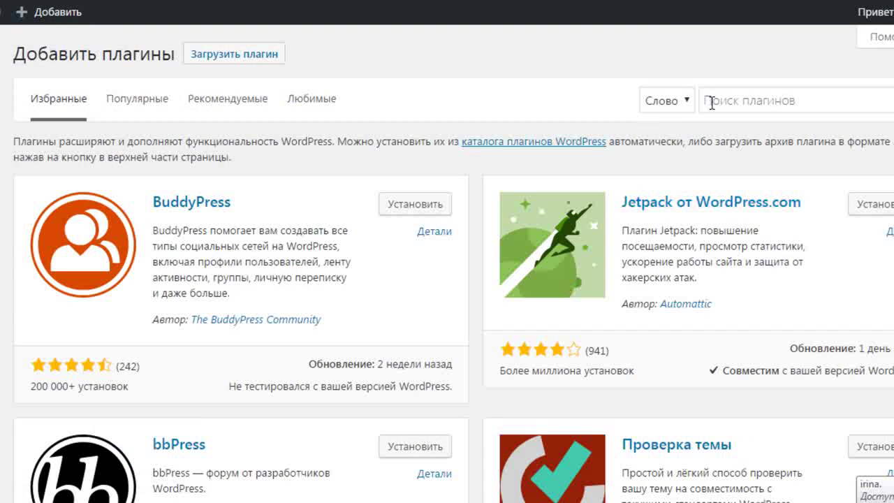
text(wp-smush)
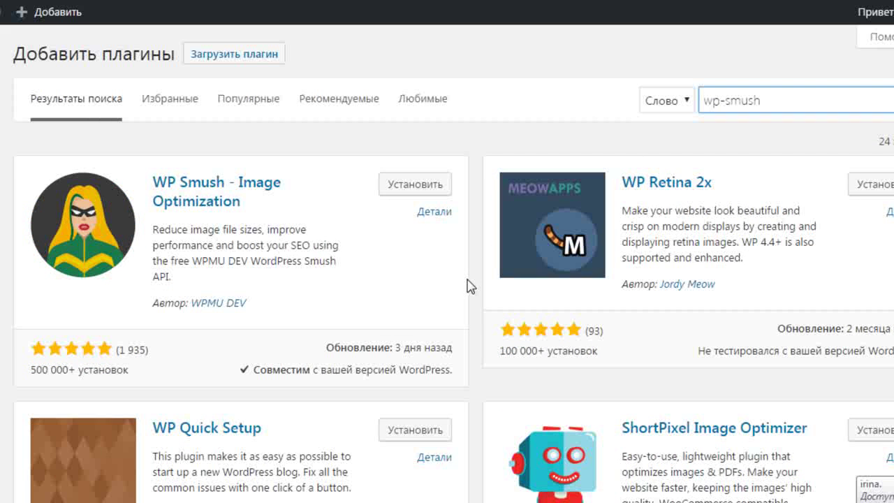
click(423, 188)
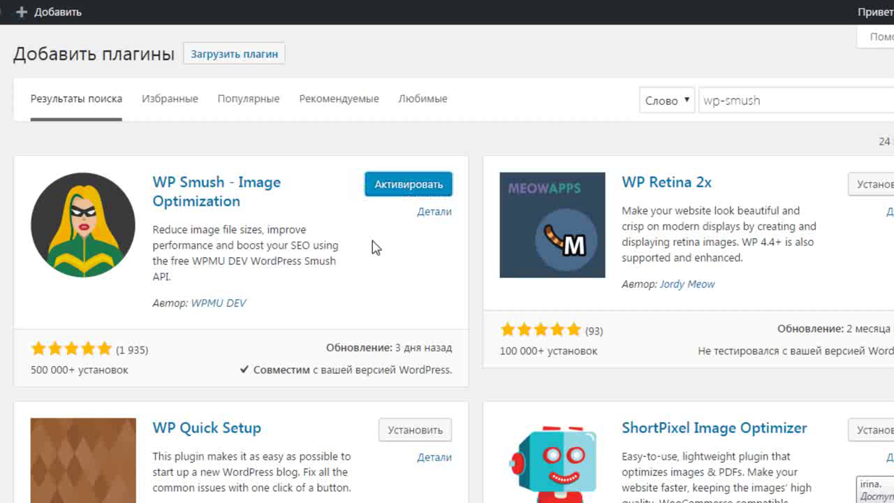
click(405, 190)
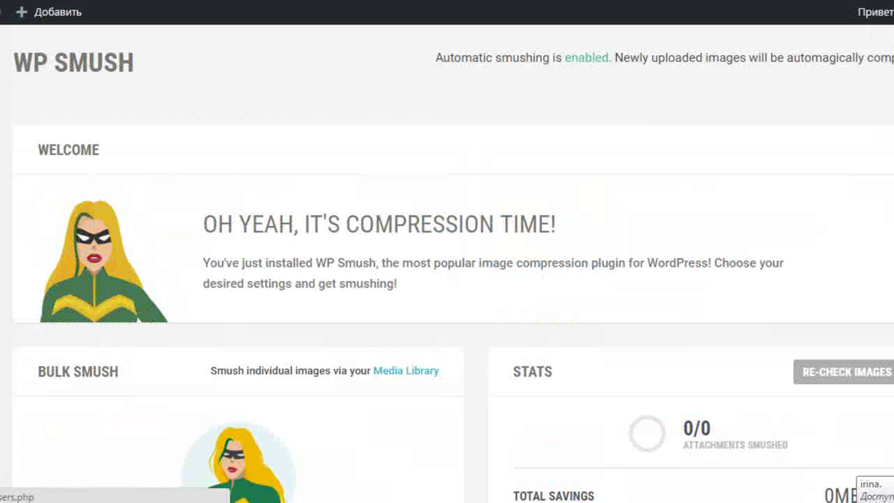
Find Yoast SEO by Team Yoast in the plugin directory, then install and activate it
scroll(447, 280, down, 3)
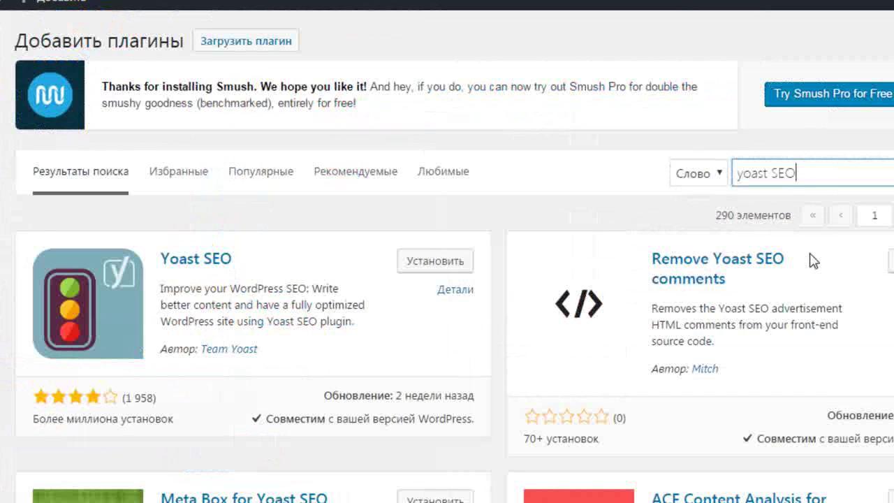
click(436, 263)
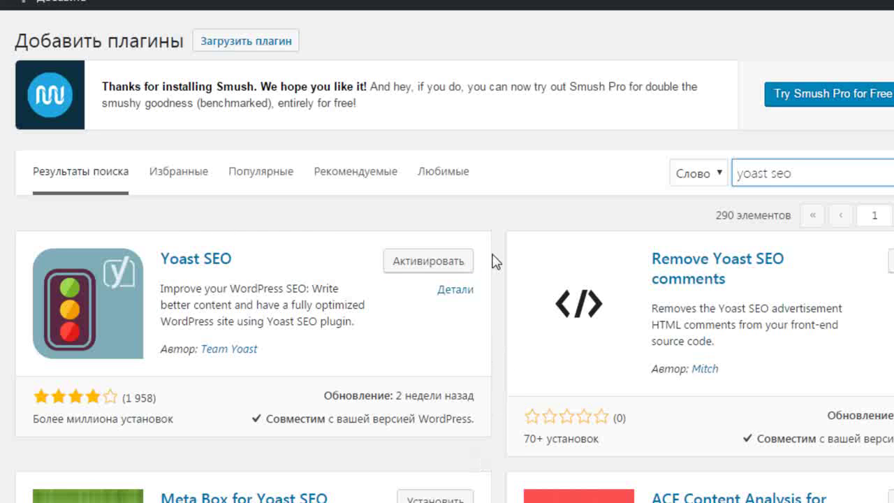
click(416, 267)
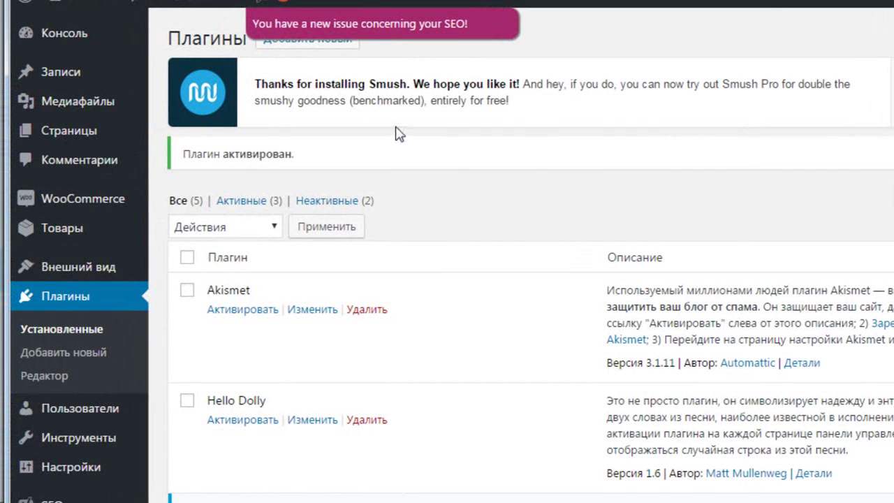
Delete the Hello Dolly plugin from the installed plugins and confirm the deletion
mouse_move(110, 232)
scroll(108, 232, down, 3)
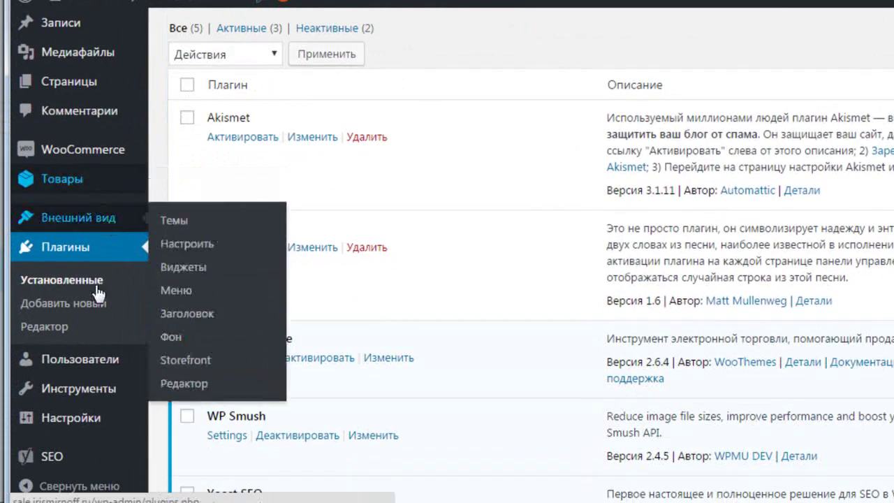
mouse_move(88, 466)
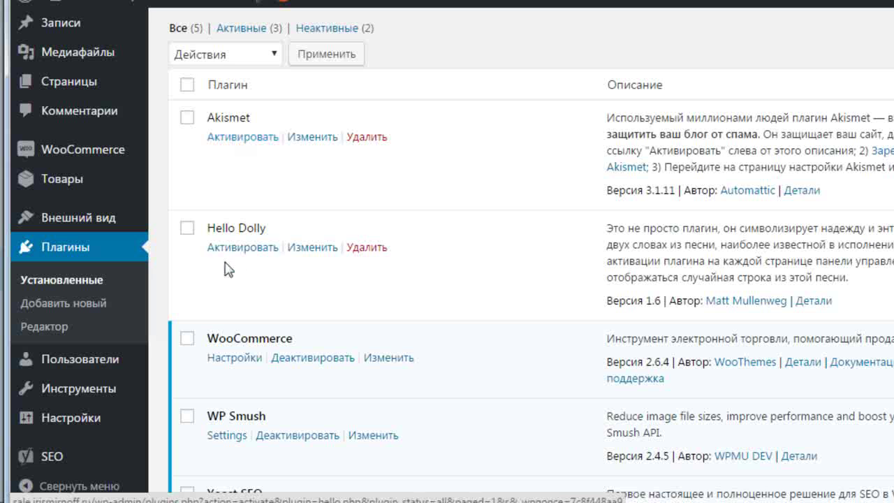
click(368, 249)
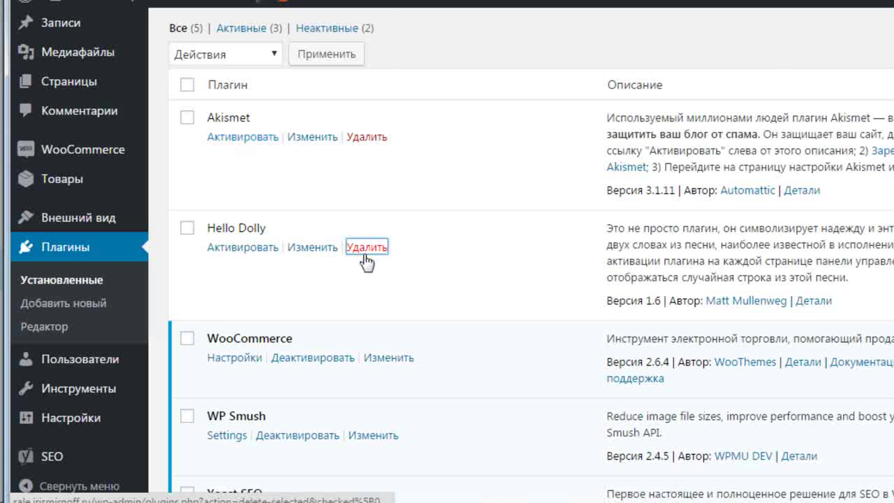
click(659, 44)
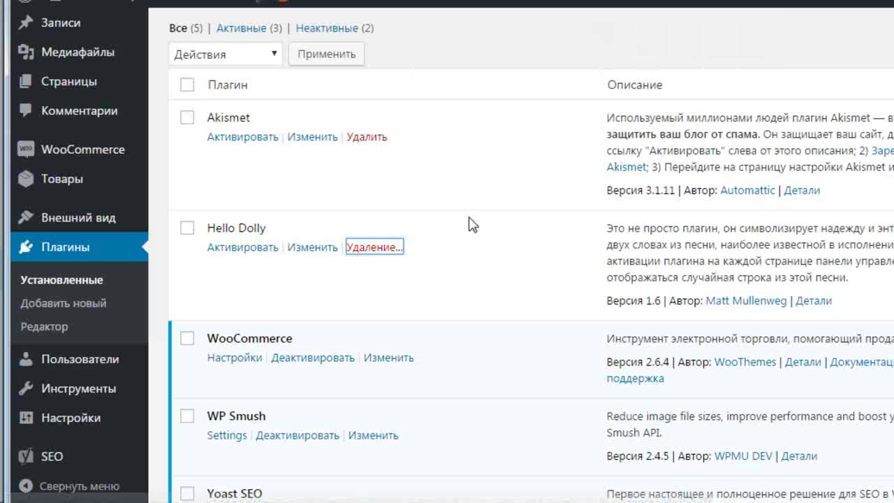
scroll(489, 155, down, 1)
scroll(489, 155, up, 1)
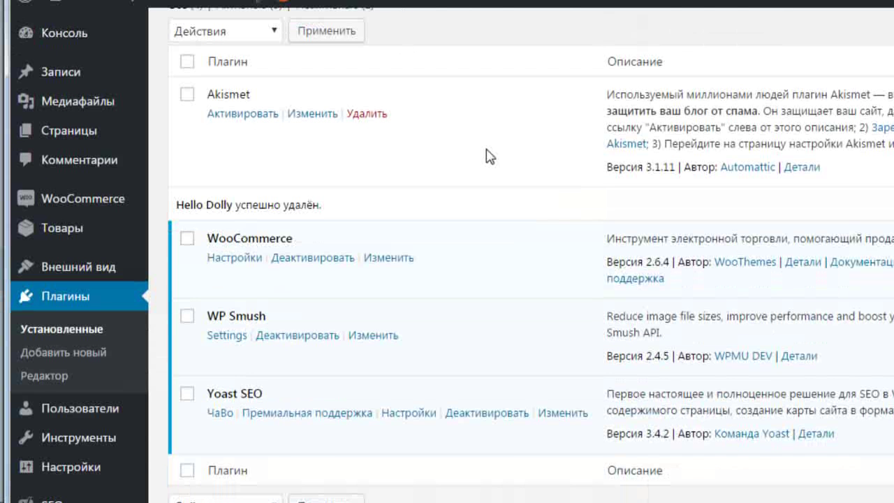
Find the Cyr-To-Lat plugin by searching the plugin directory for cyr-to-lat, then install and activate it
scroll(488, 155, down, 2)
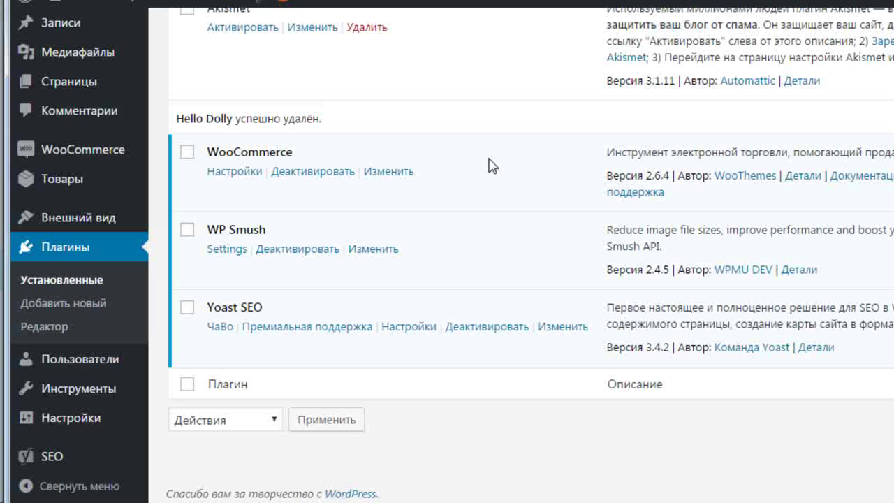
click(70, 304)
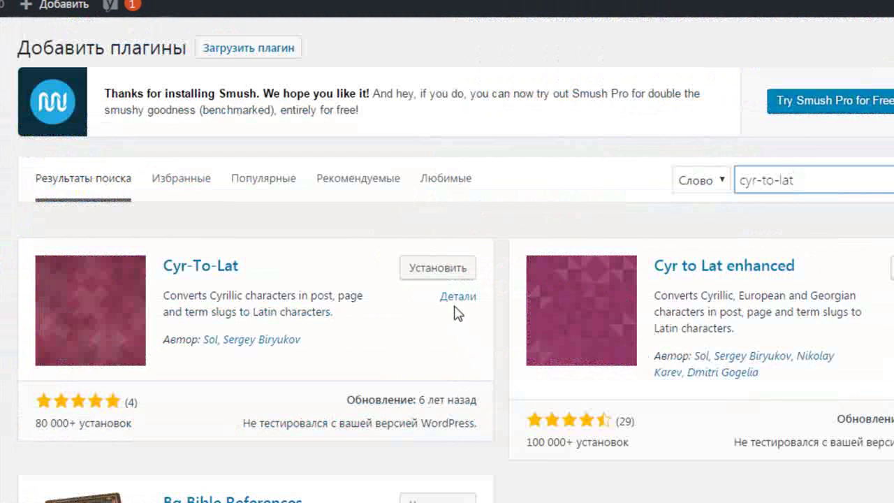
click(436, 273)
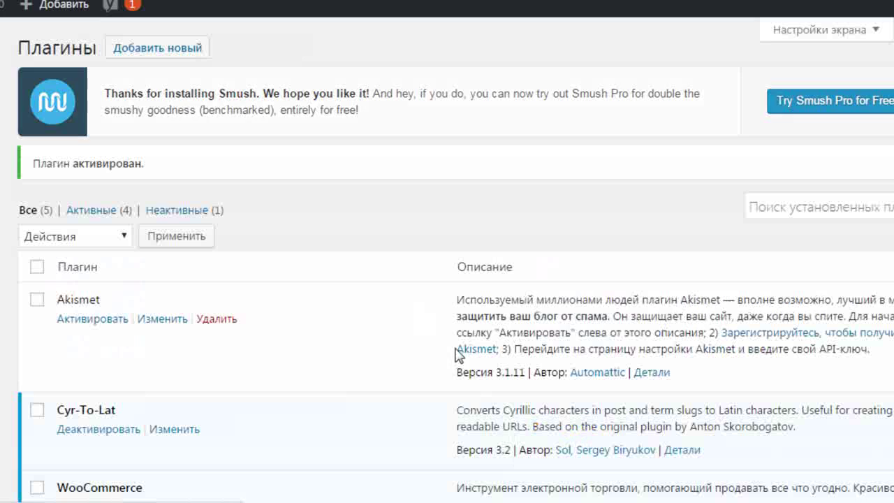
scroll(201, 468, down, 1)
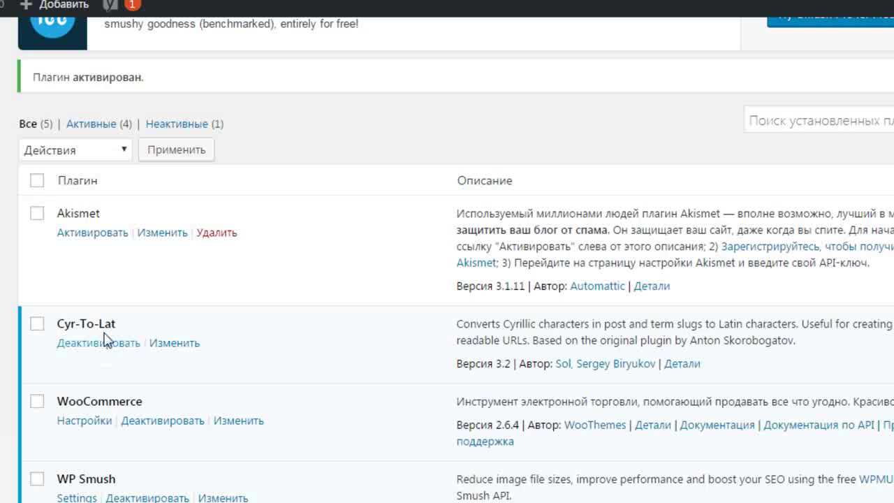
scroll(270, 338, down, 2)
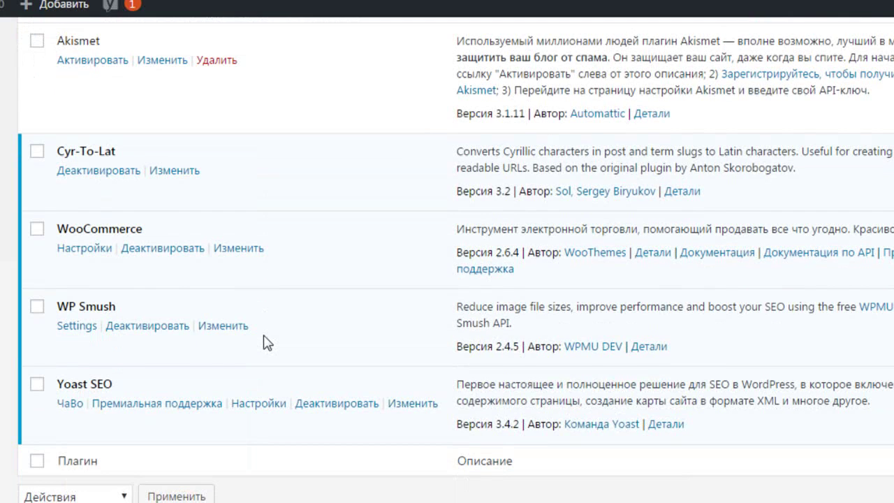
scroll(335, 358, up, 3)
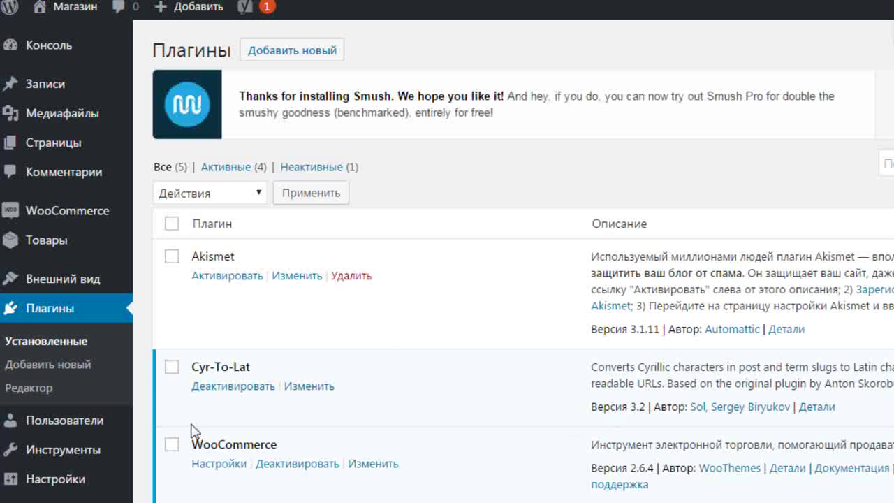
In the general WooCommerce settings, set Торговая точка(и) to Продавать в определённые страны and add Россия as the selling country
mouse_move(96, 215)
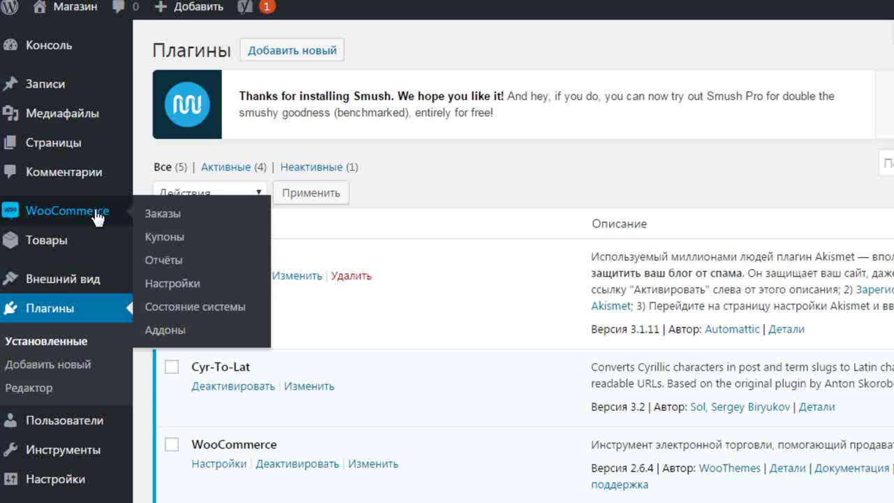
click(165, 283)
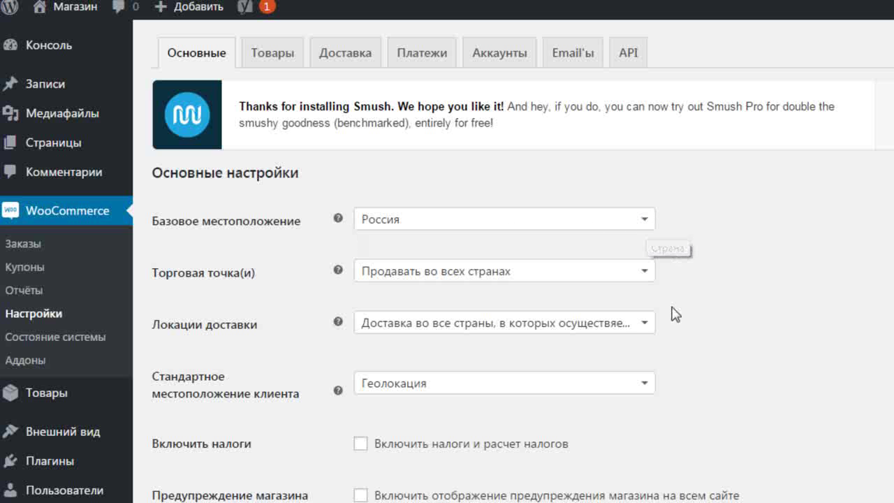
click(646, 277)
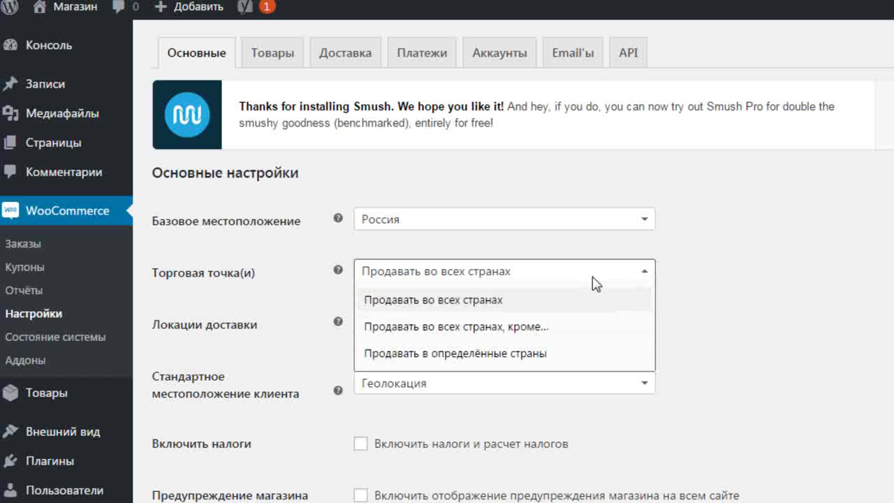
click(491, 354)
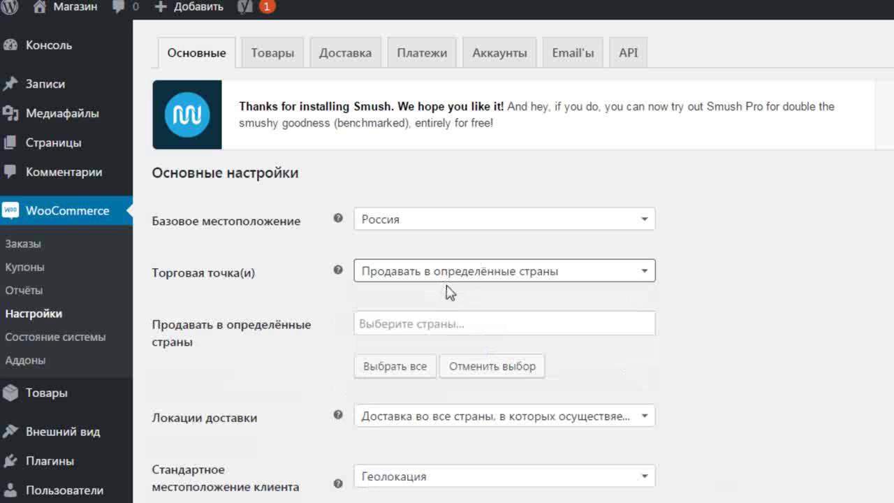
click(373, 326)
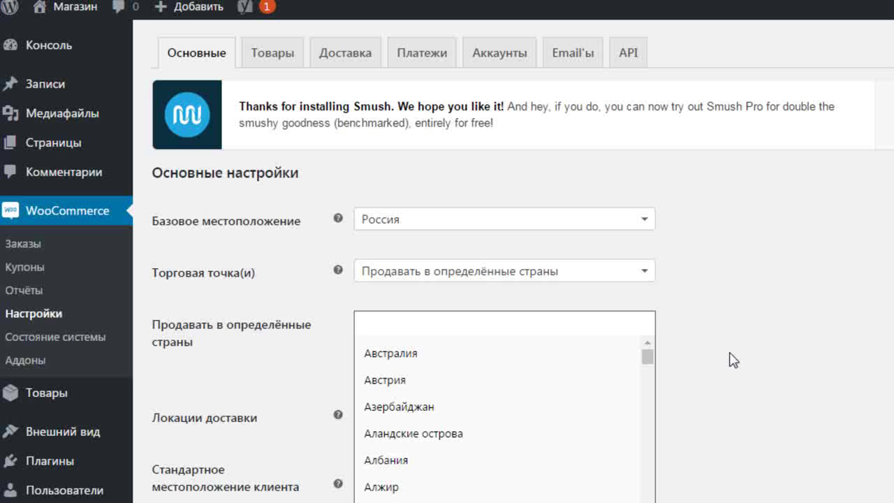
text(Ро)
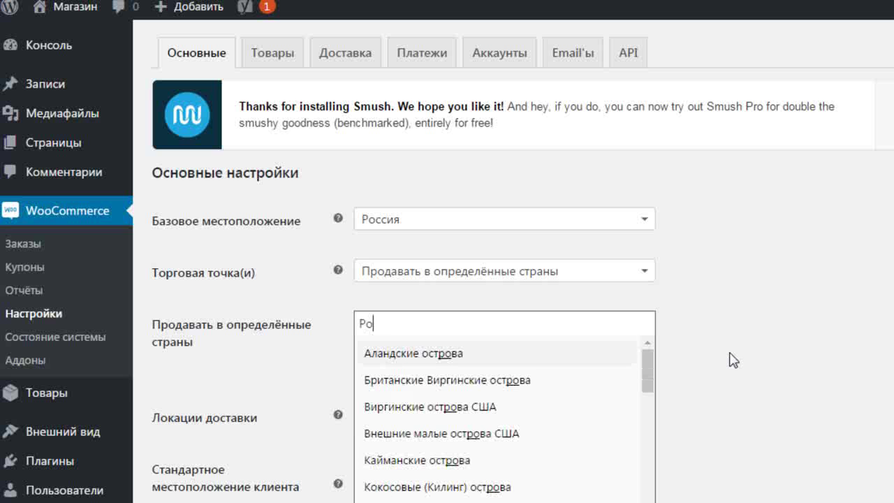
text(сси)
key(Return)
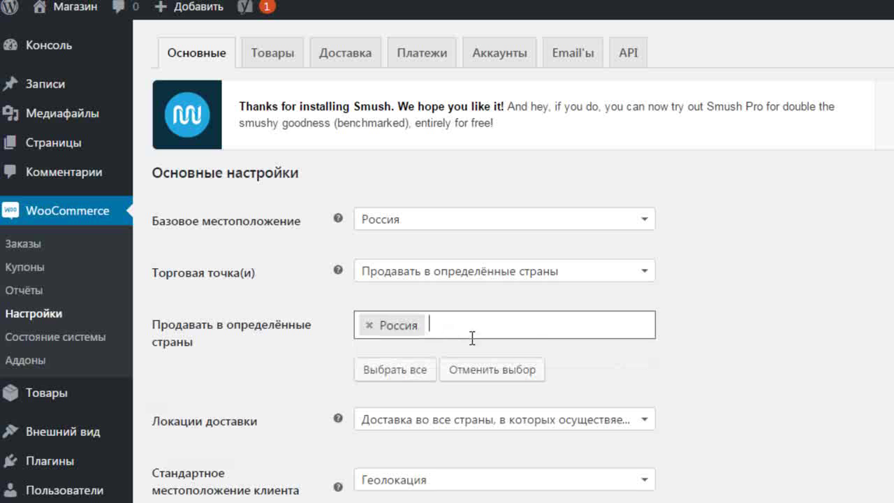
Set Локации доставки to Доставка только в определенные страны and add Россия as the delivery country
scroll(688, 301, down, 3)
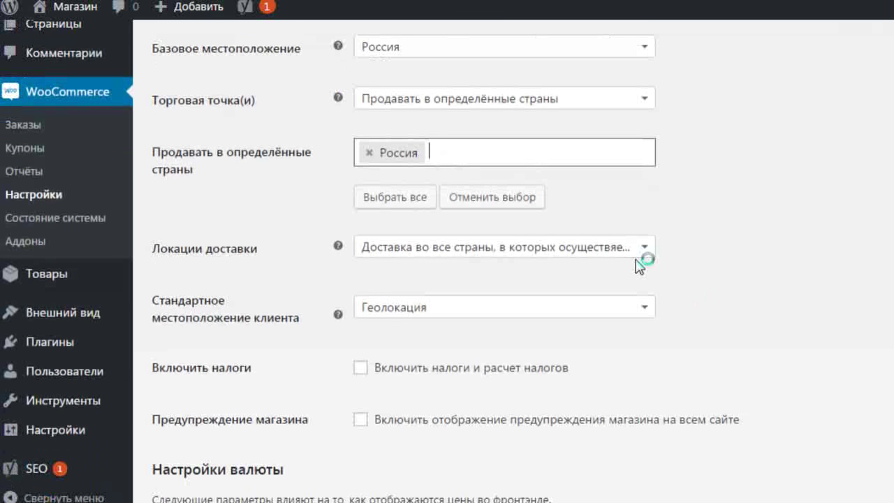
click(645, 248)
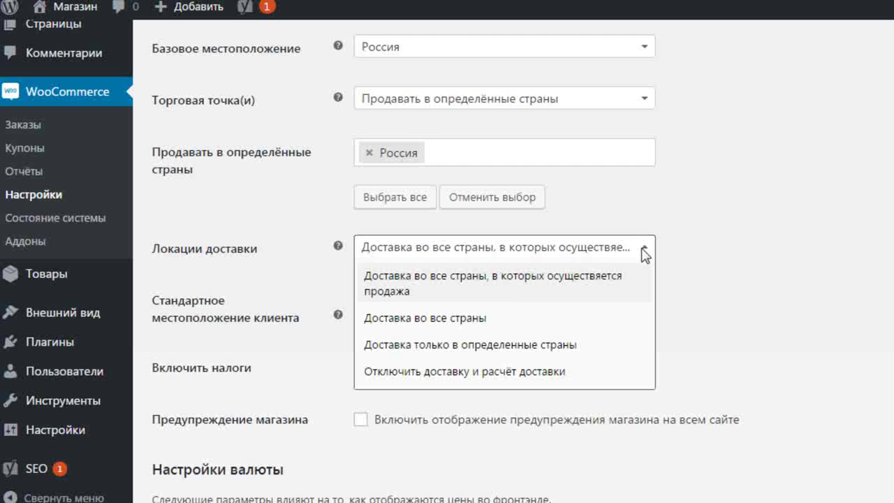
click(584, 345)
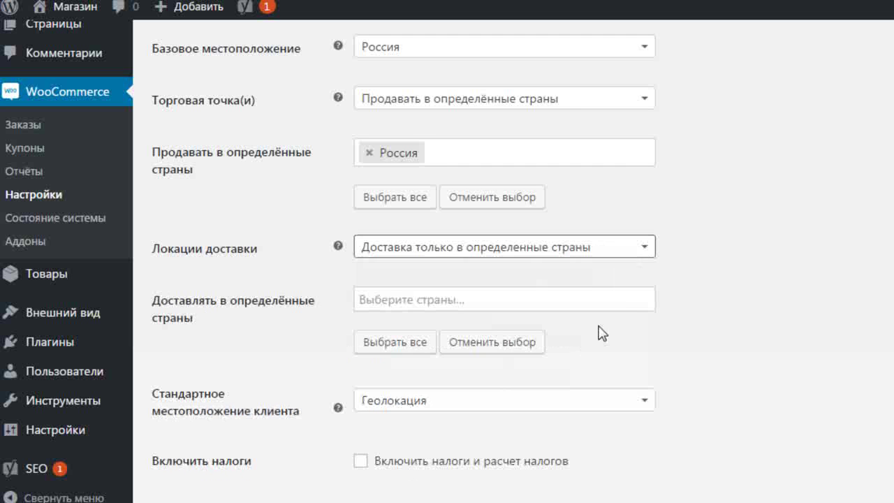
click(396, 306)
text(Ро)
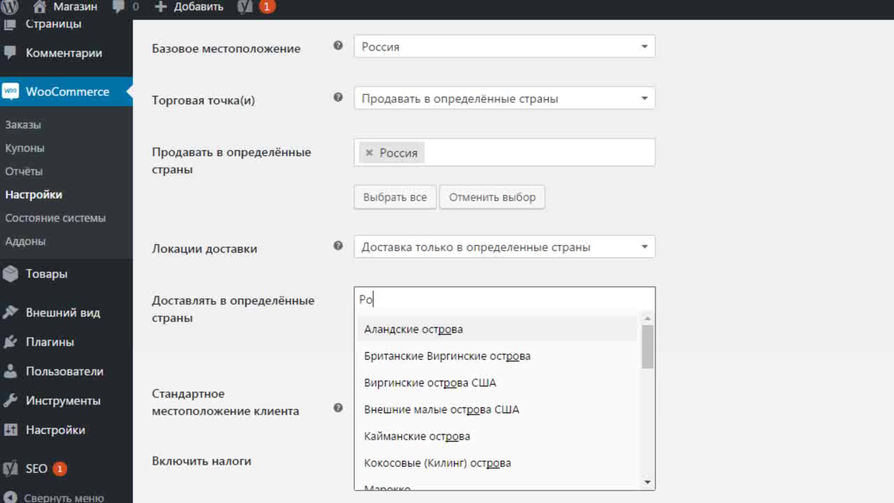
text(сси)
key(Return)
Set Стандартное местоположение клиента to Геолокация (с поддержкой кэширования страницы) and save the general store settings
scroll(643, 146, down, 4)
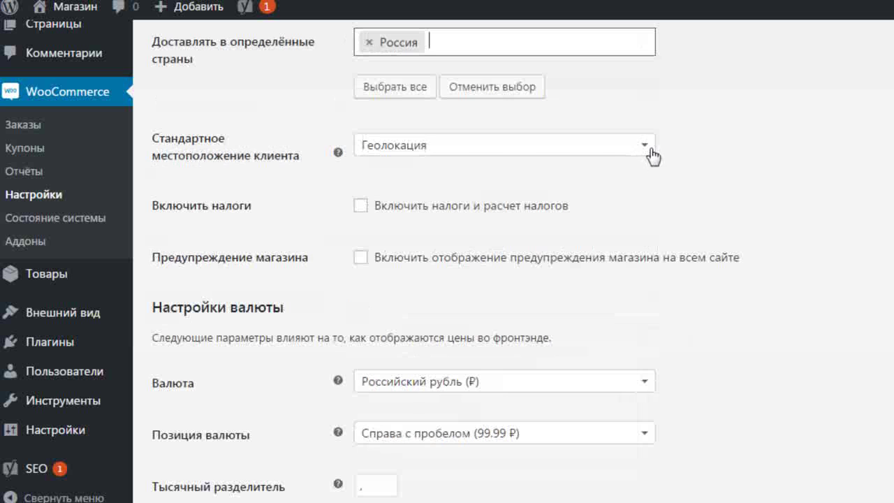
click(648, 148)
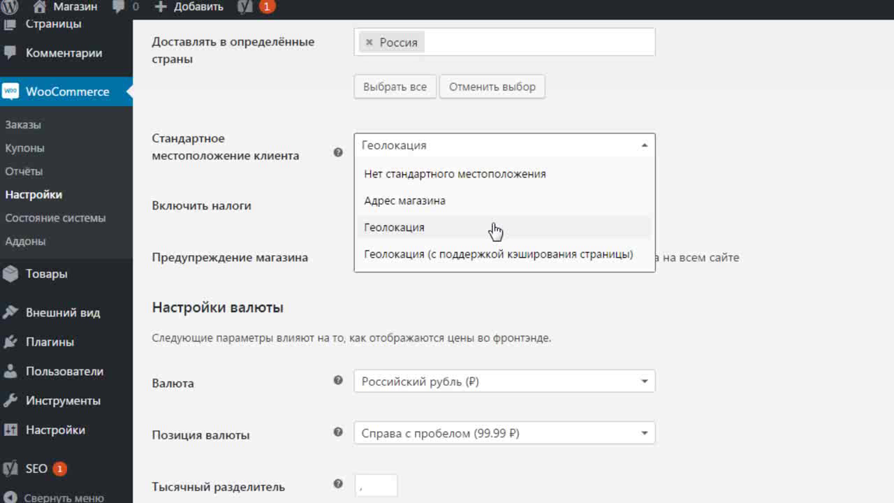
click(500, 261)
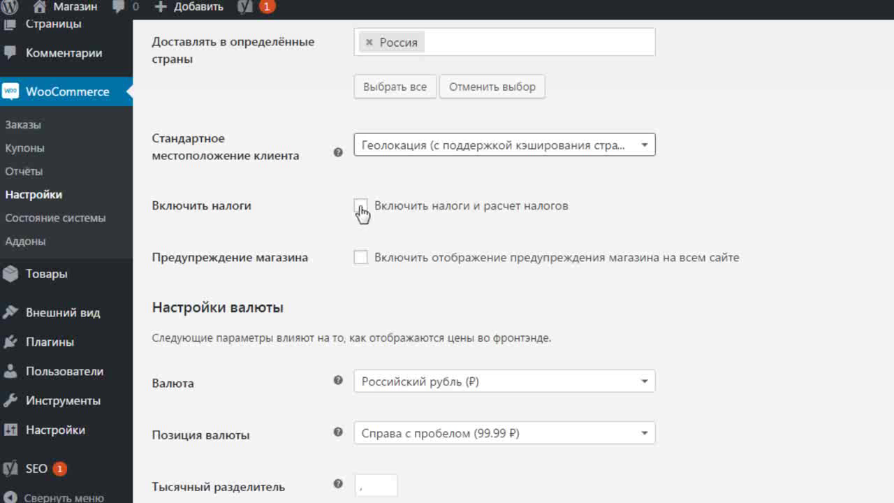
scroll(363, 313, down, 3)
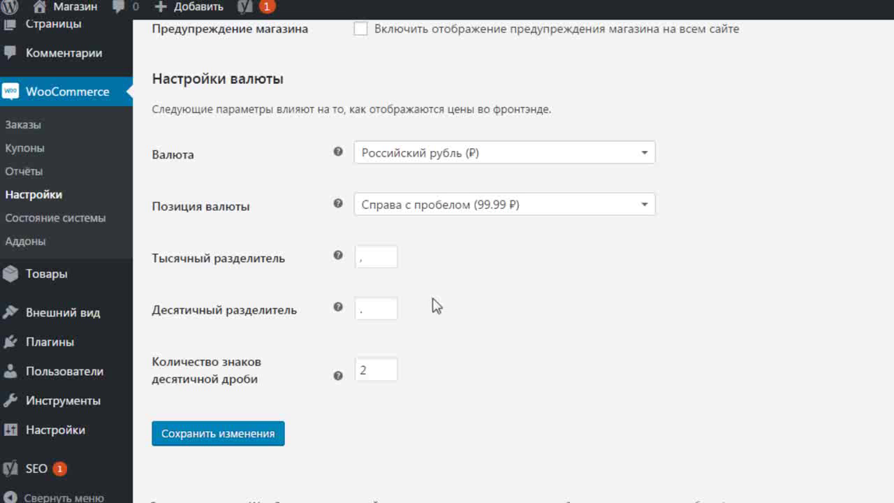
click(239, 438)
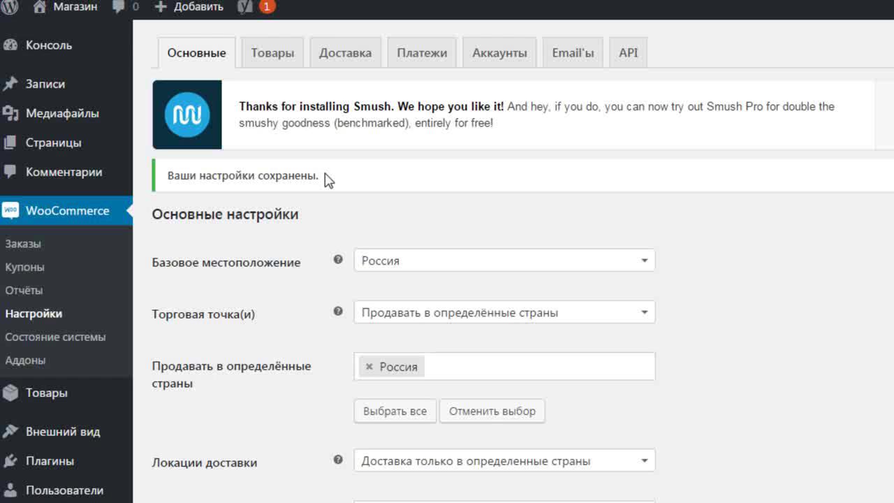
Look through the WooCommerce settings for Товары, Доставка and Платежи, and open the Аккаунты settings
click(269, 57)
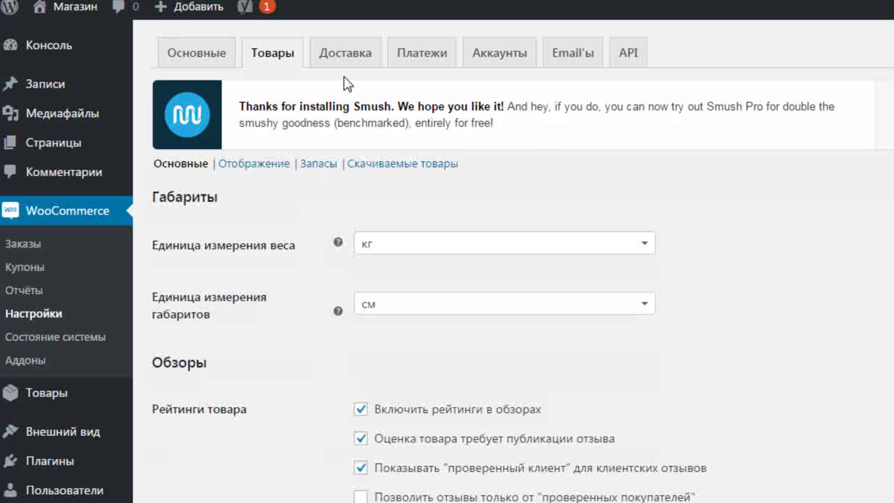
scroll(673, 231, down, 2)
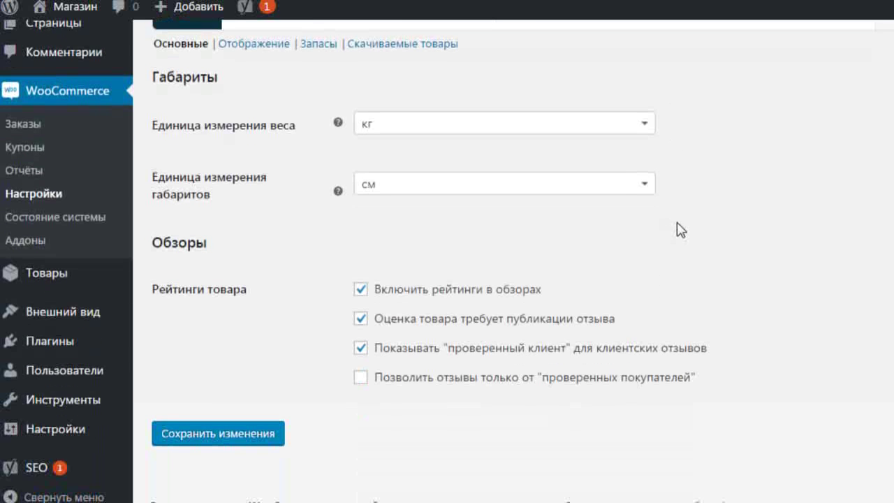
scroll(676, 230, up, 2)
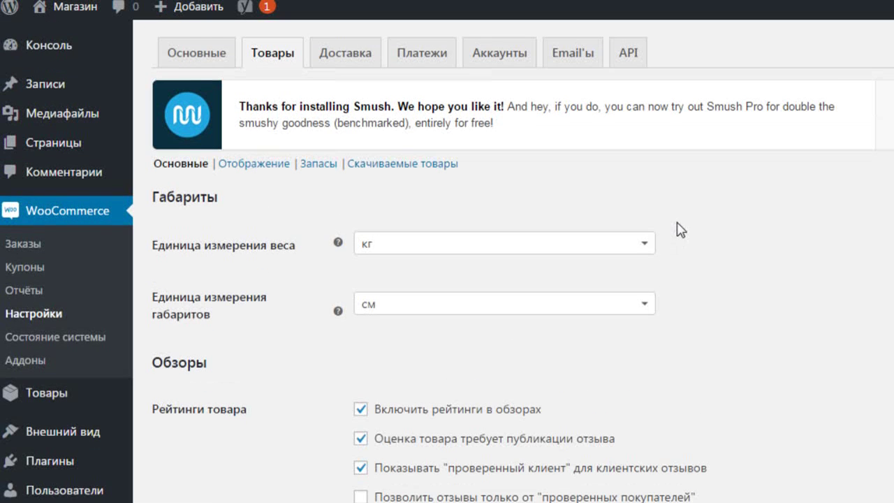
click(345, 54)
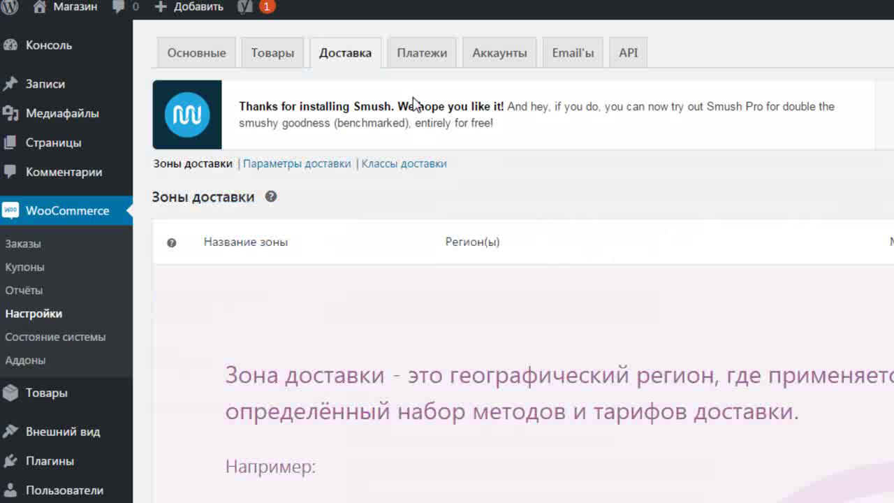
click(422, 62)
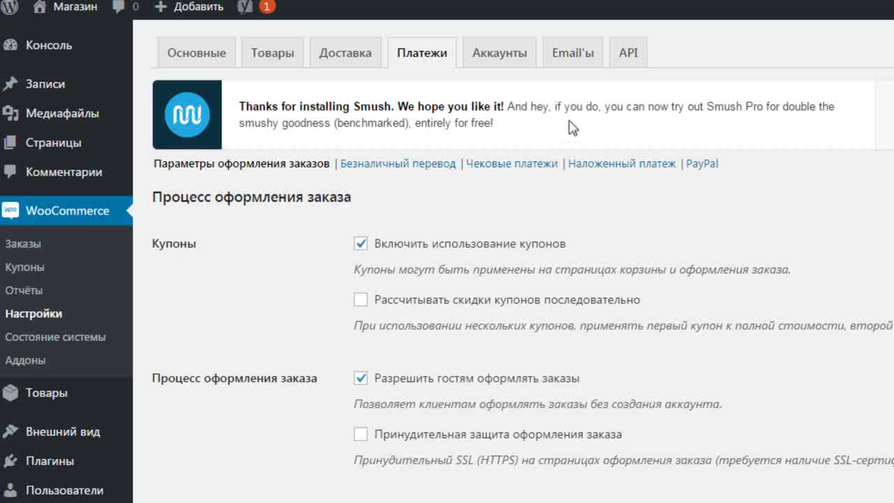
click(516, 67)
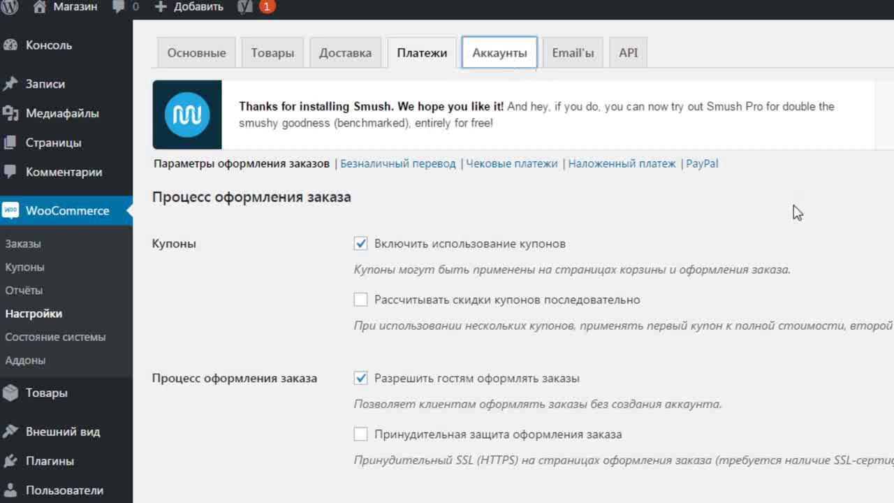